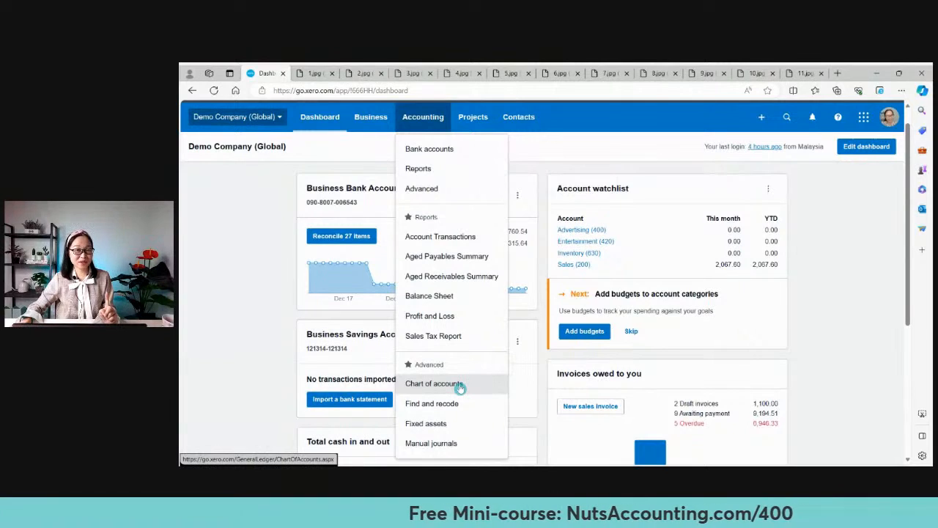
Open the Chart of accounts page through the advanced accounting settings.
left_click(461, 387)
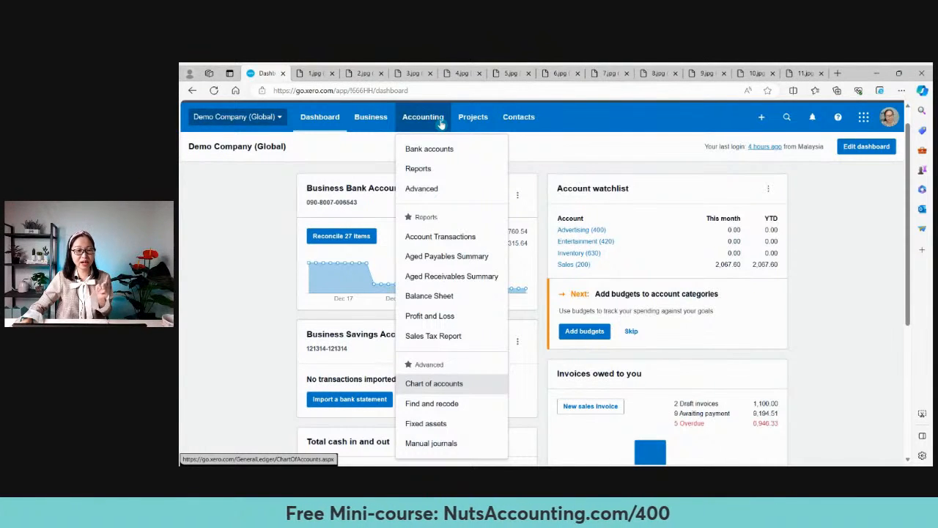
left_click(448, 189)
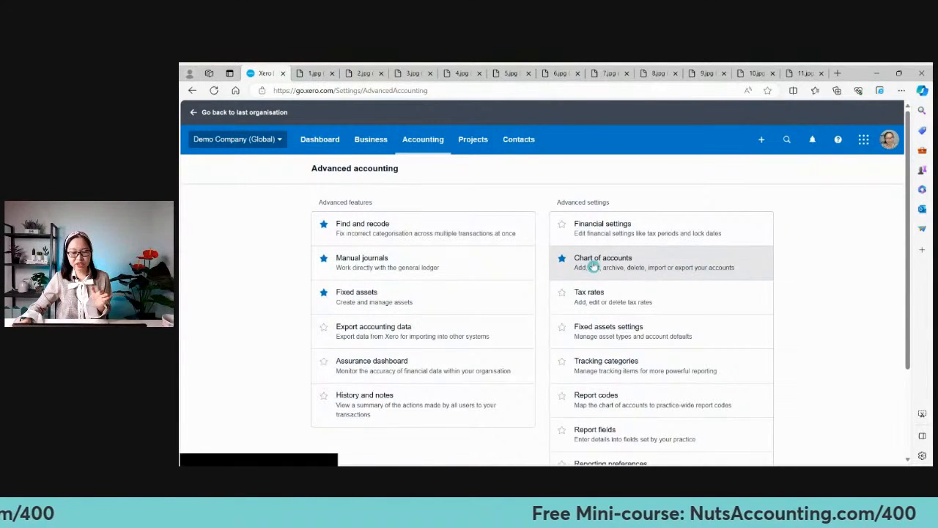
left_click(651, 270)
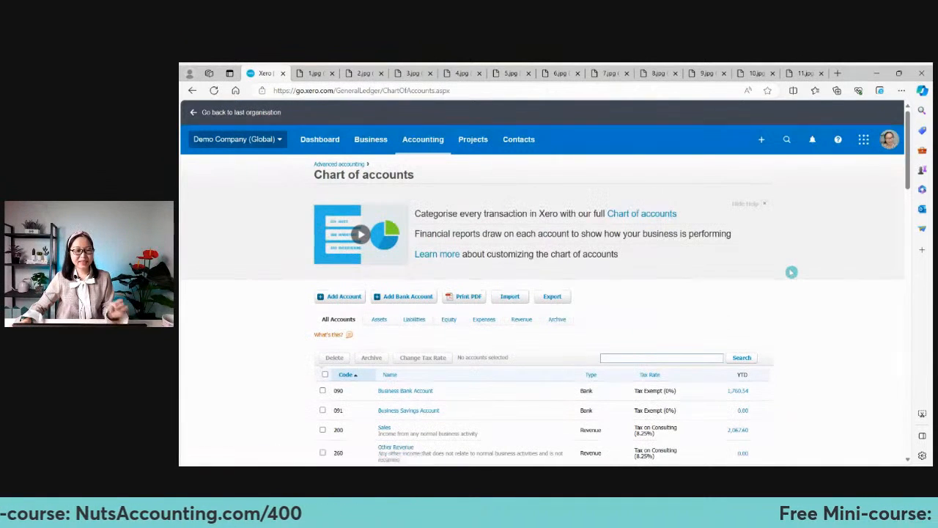
Hide the help banner above the account list on the Chart of accounts page.
scroll(791, 272, "down", 1)
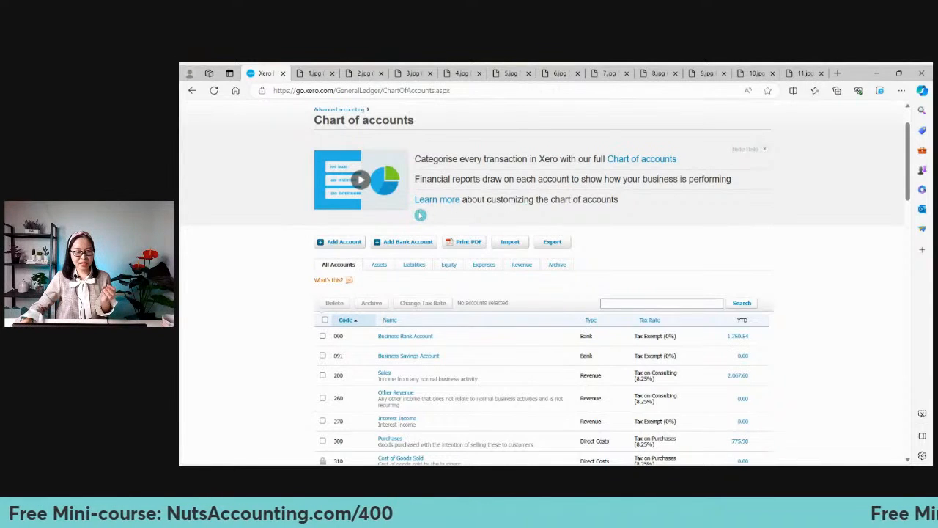
left_click(766, 151)
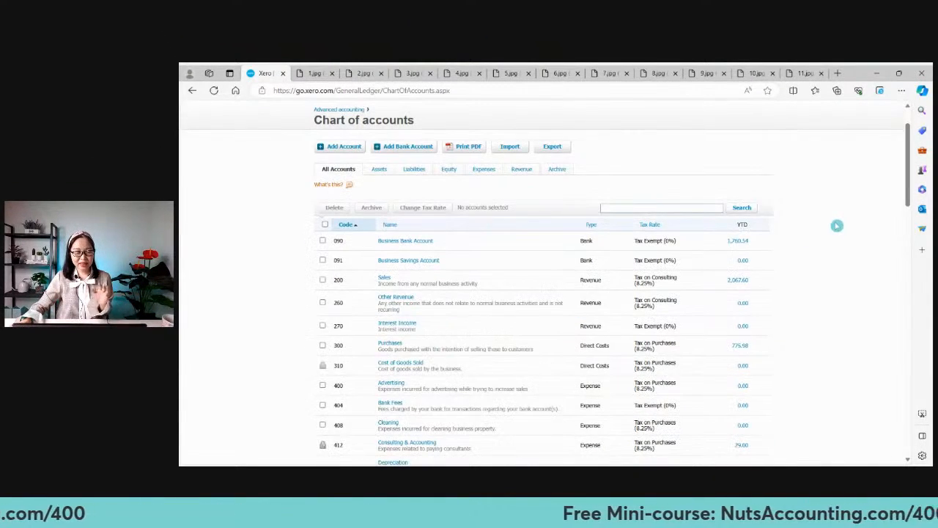
left_click_drag(907, 191, 907, 191)
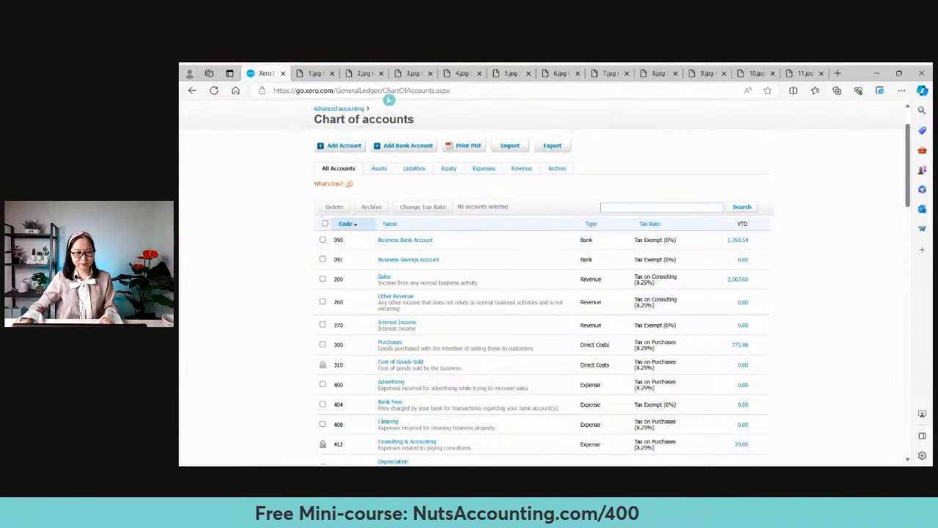
left_click(412, 71)
key("ctrl+shift+Tab")
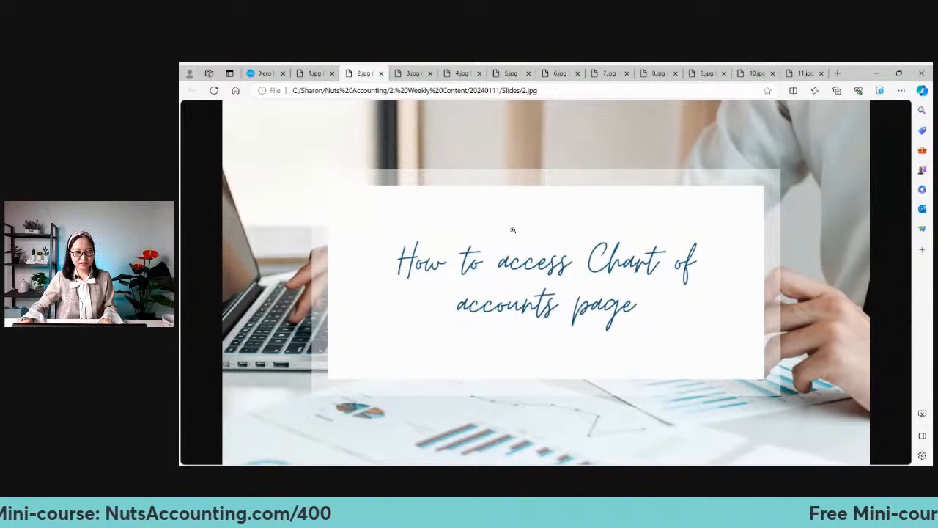
left_click(255, 71)
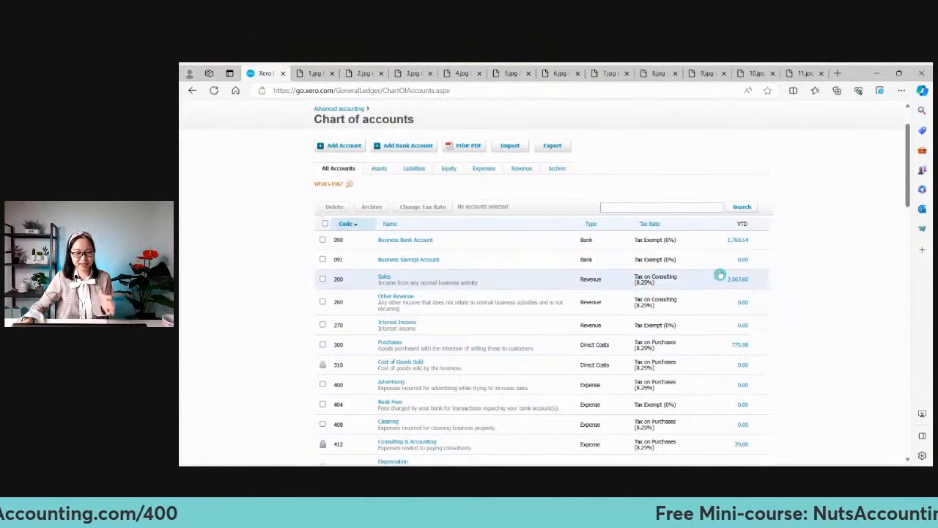
left_click(456, 72)
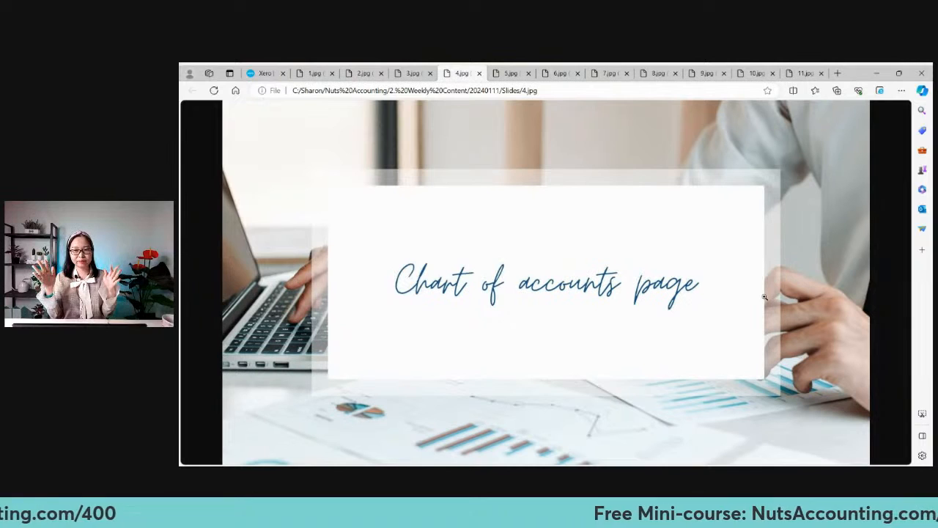
left_click(264, 74)
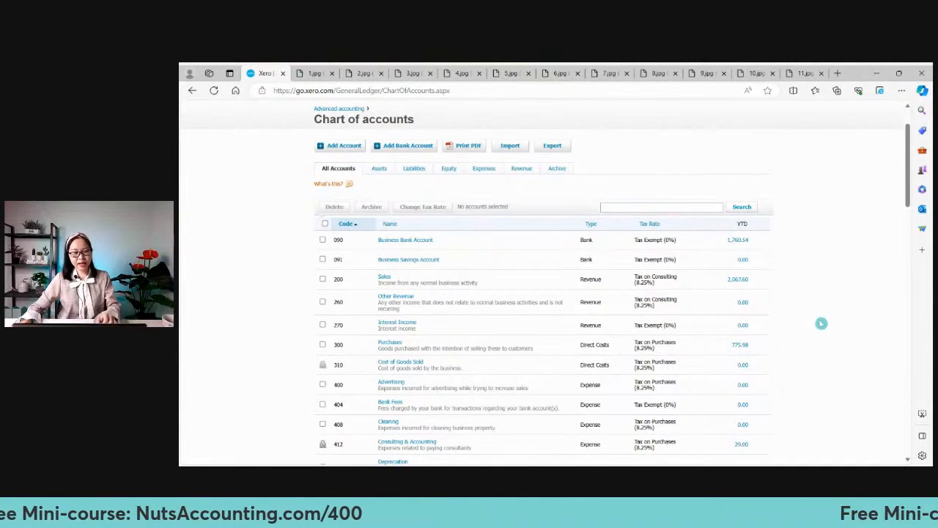
left_click(565, 473)
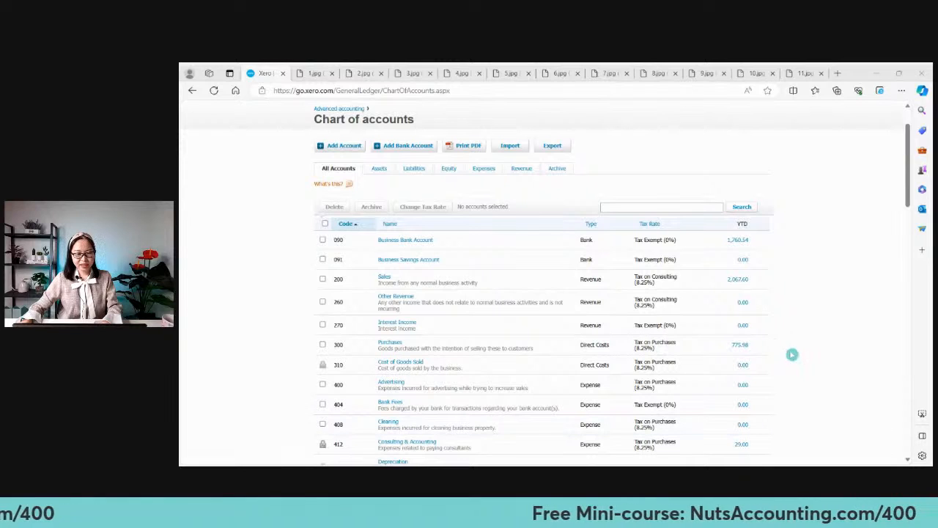
left_click(806, 345)
scroll(821, 347, "up", 1)
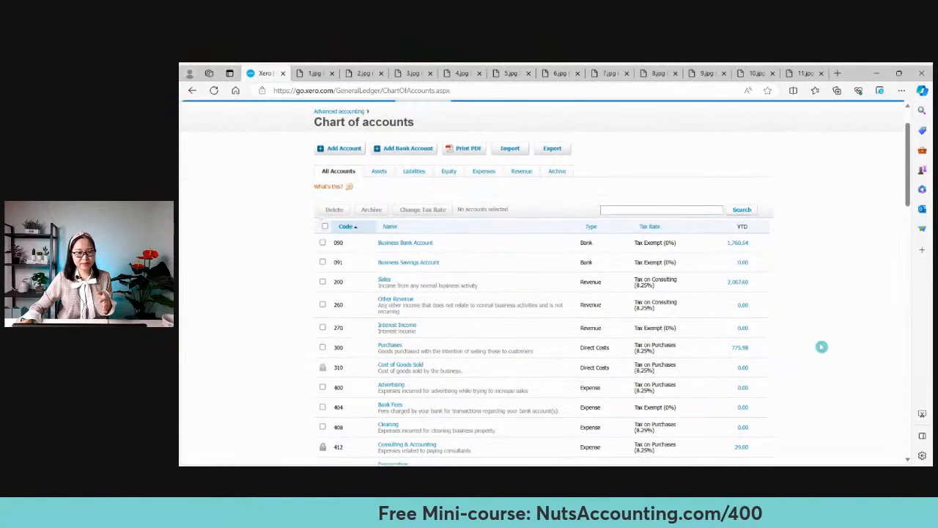
scroll(822, 347, "down", 1)
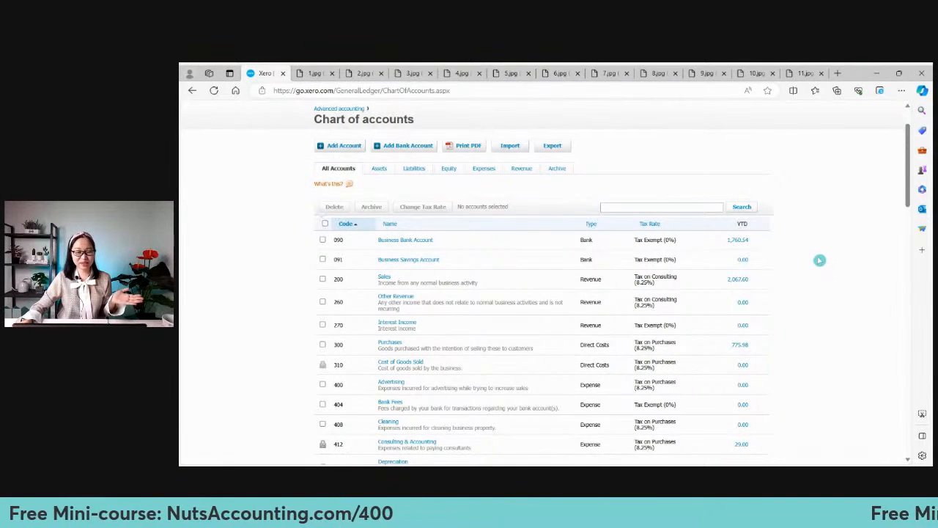
Look through the full list of accounts with their codes, names, types, tax rates and YTD columns.
scroll(820, 259, "down", 4)
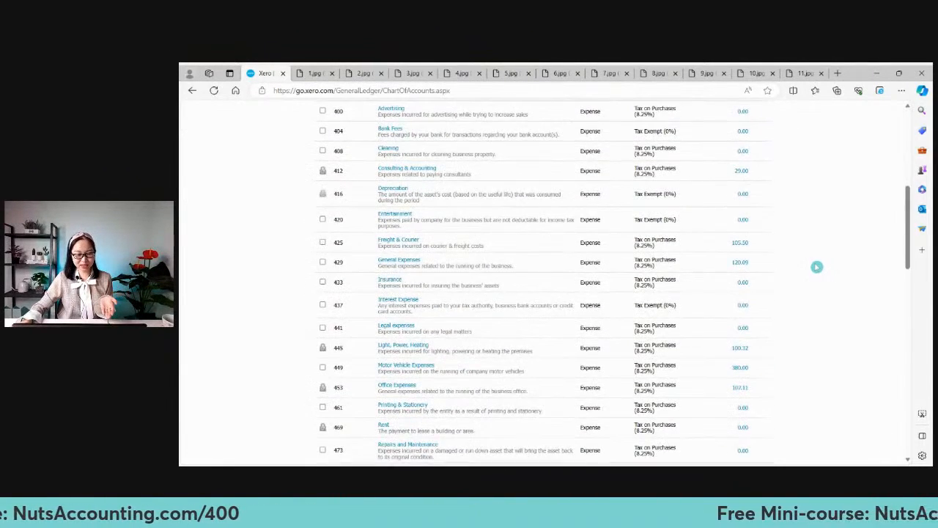
scroll(818, 268, "down", 6)
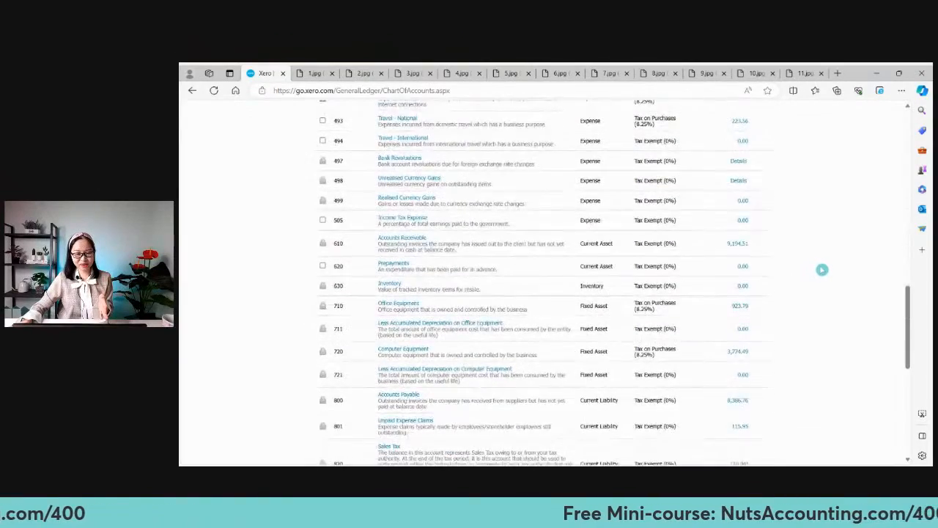
scroll(822, 270, "up", 10)
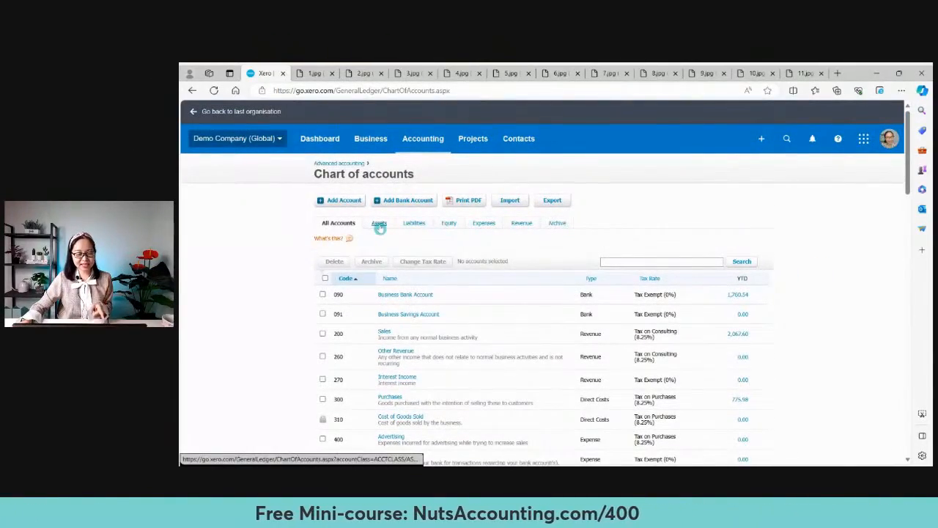
Show only the asset accounts and review the list with its account types.
left_click(384, 228)
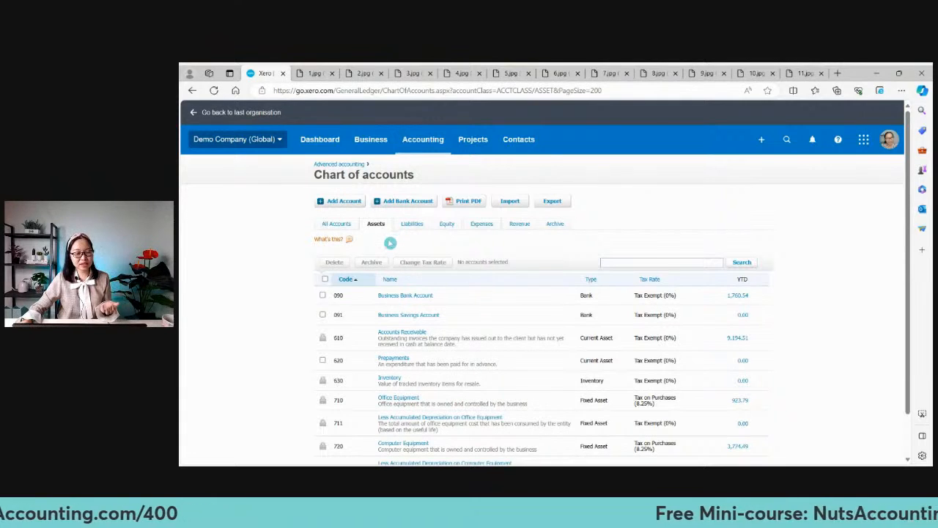
scroll(660, 297, "down", 1)
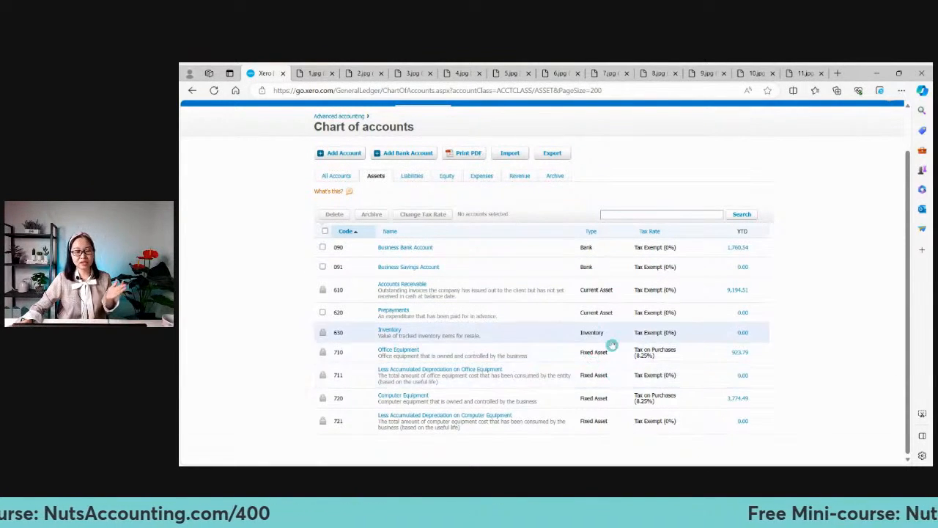
scroll(612, 342, "up", 1)
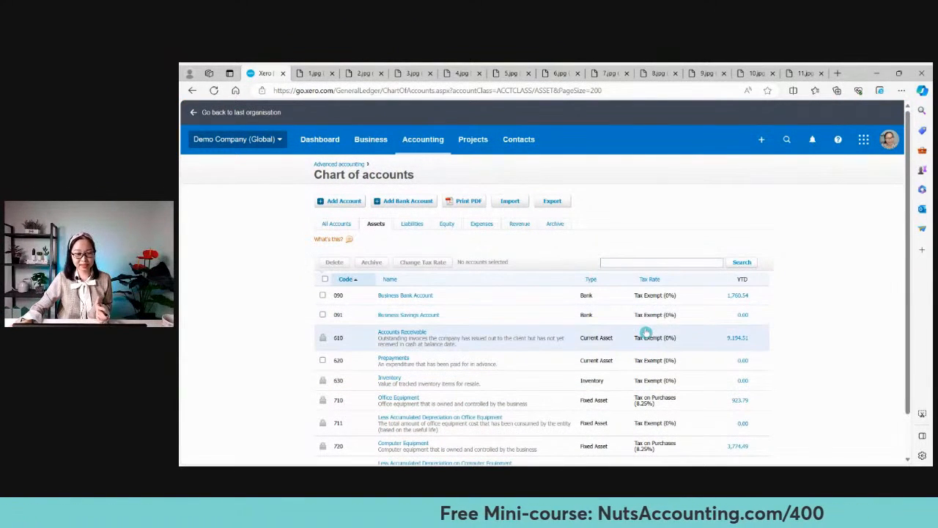
Show only the liability accounts and review the list down to its end.
left_click(409, 229)
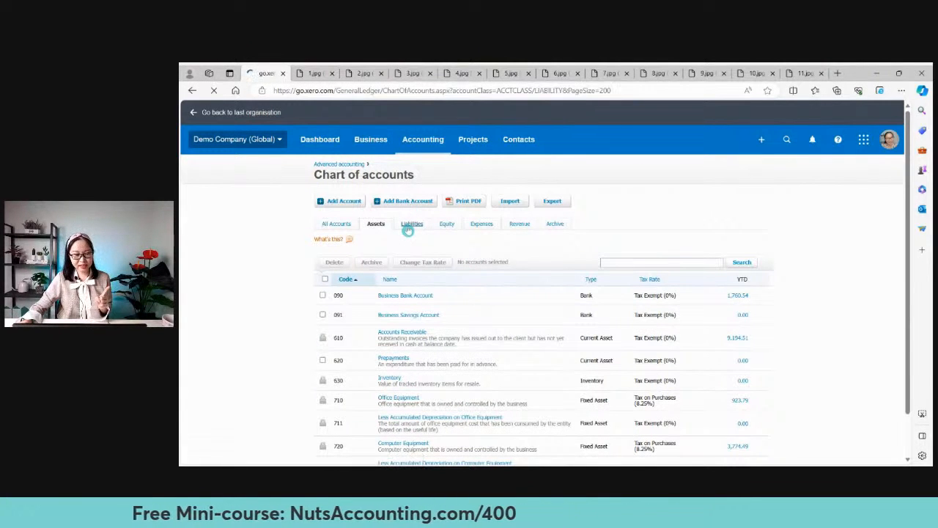
scroll(673, 301, "down", 2)
scroll(673, 301, "down", 2)
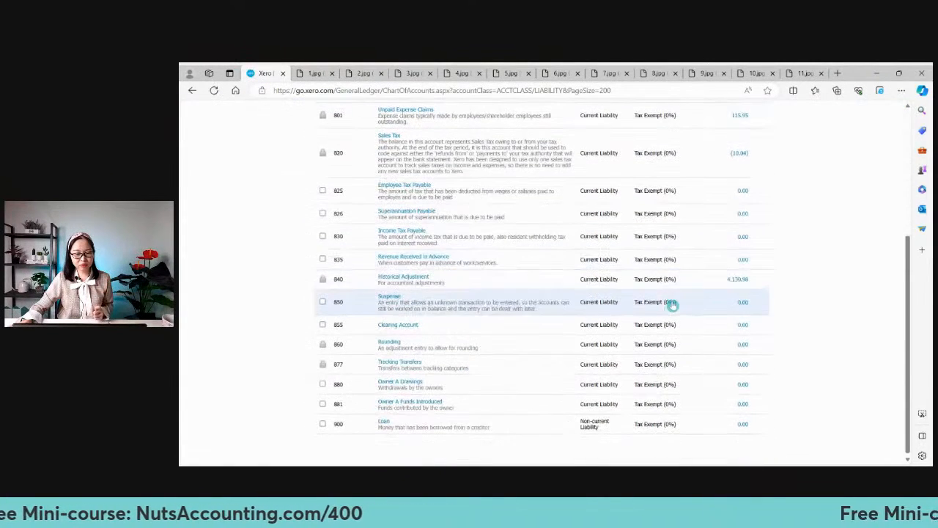
scroll(671, 303, "up", 4)
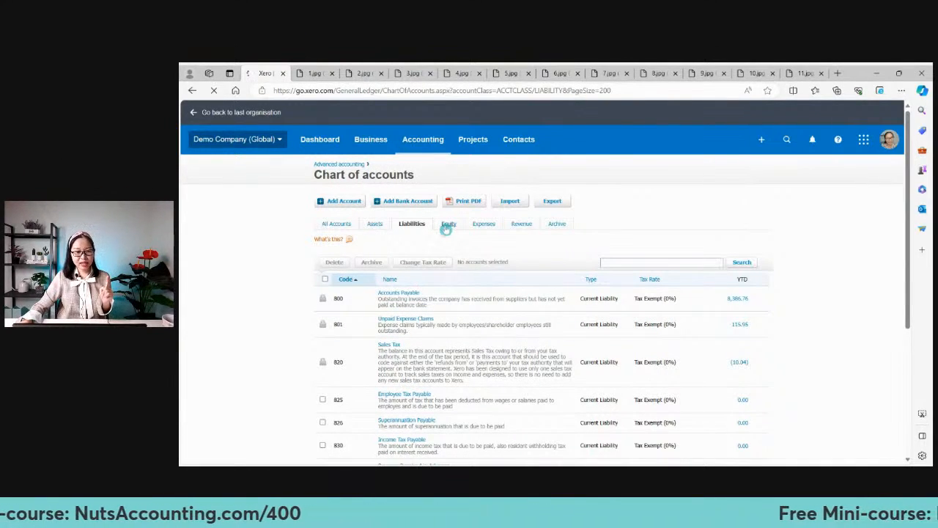
Show the equity accounts and the expense accounts in the chart of accounts, one category after the other.
left_click(450, 229)
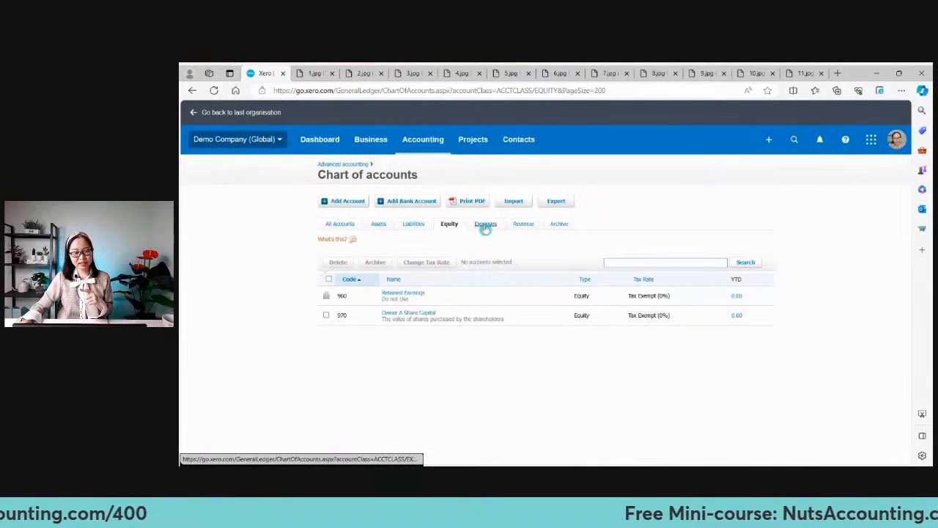
left_click(486, 227)
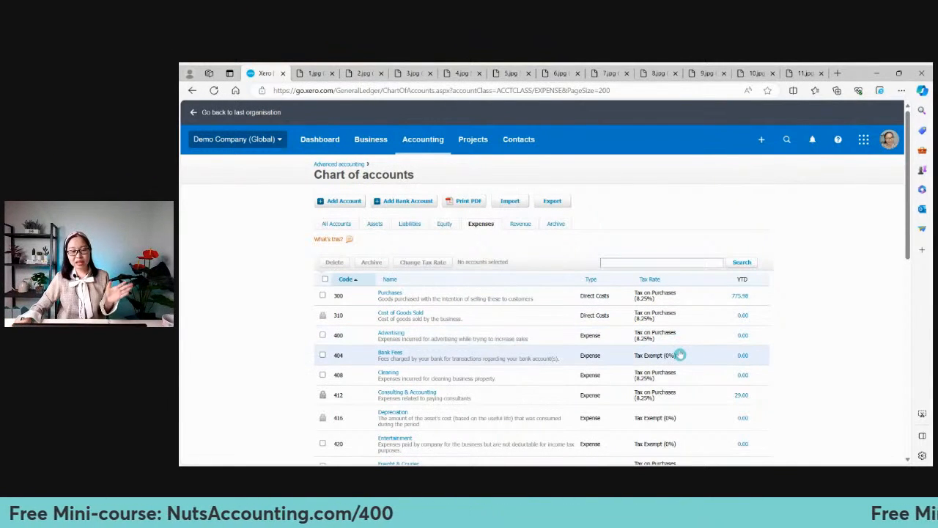
scroll(680, 353, "down", 1)
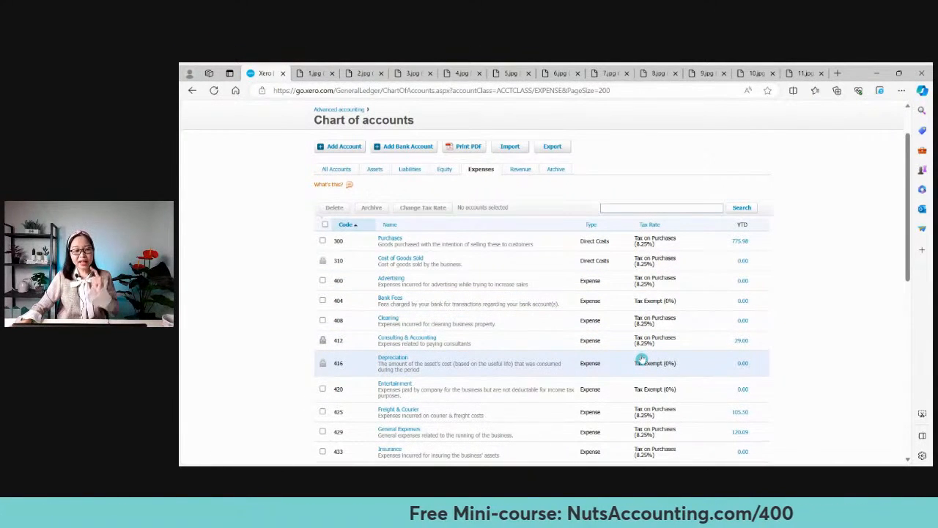
scroll(642, 359, "up", 1)
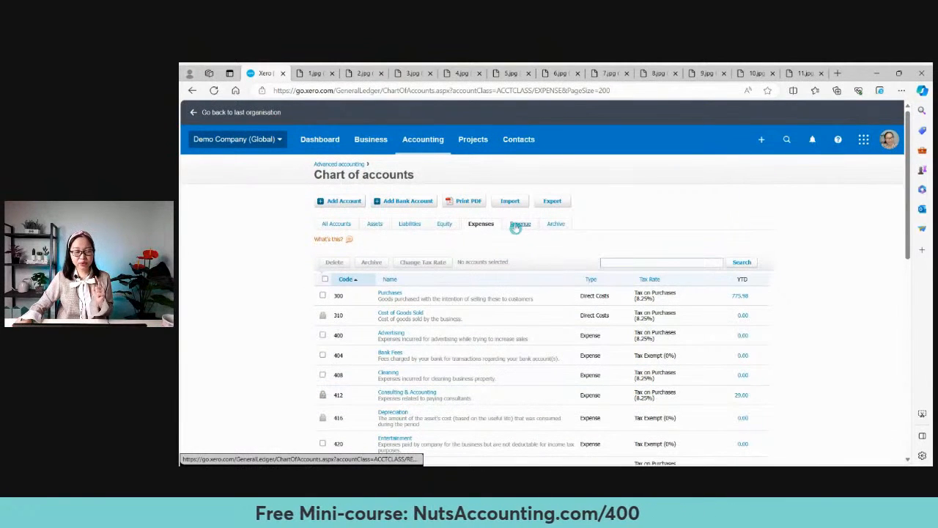
Review the revenue accounts and the archived accounts, ending on the list of all accounts.
left_click(519, 225)
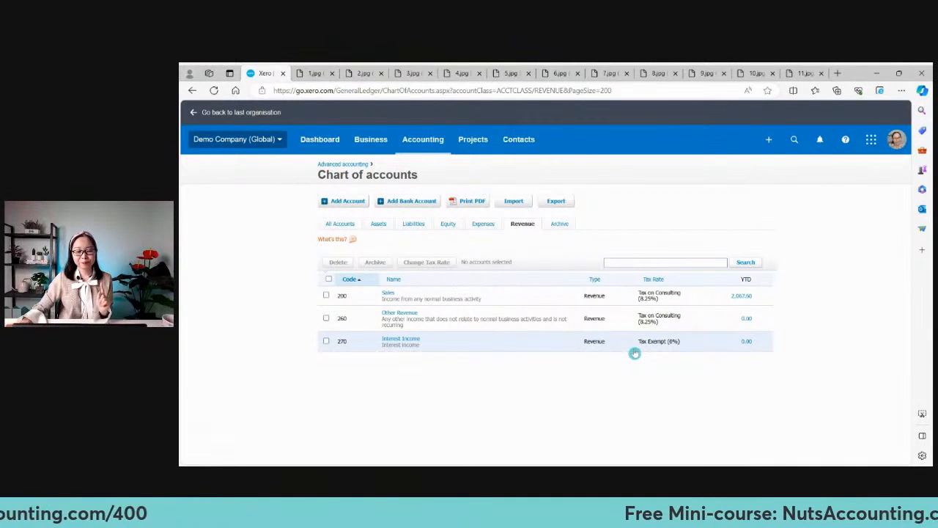
left_click(560, 226)
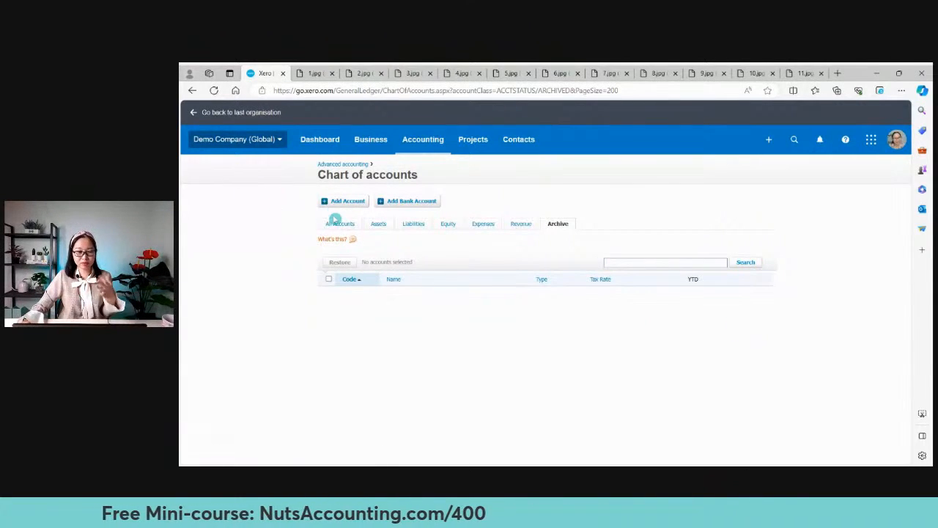
left_click(335, 221)
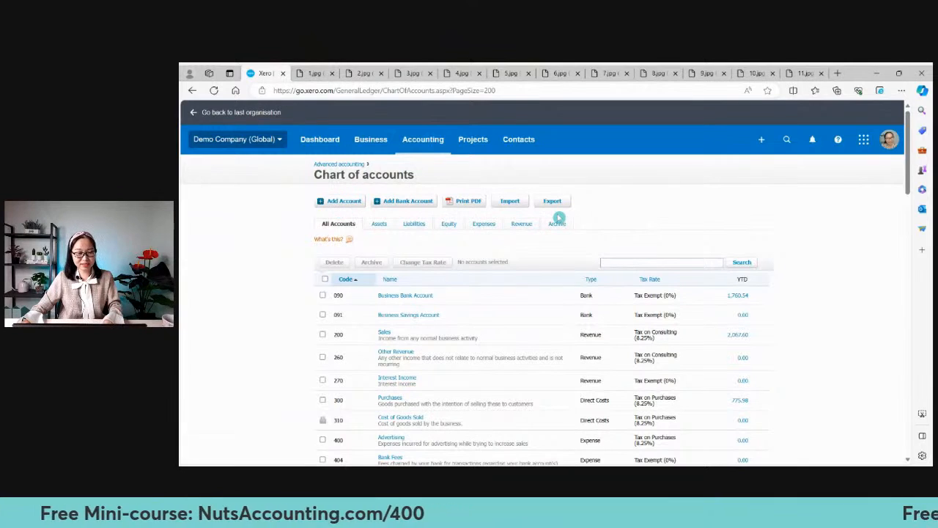
key("alt+Tab")
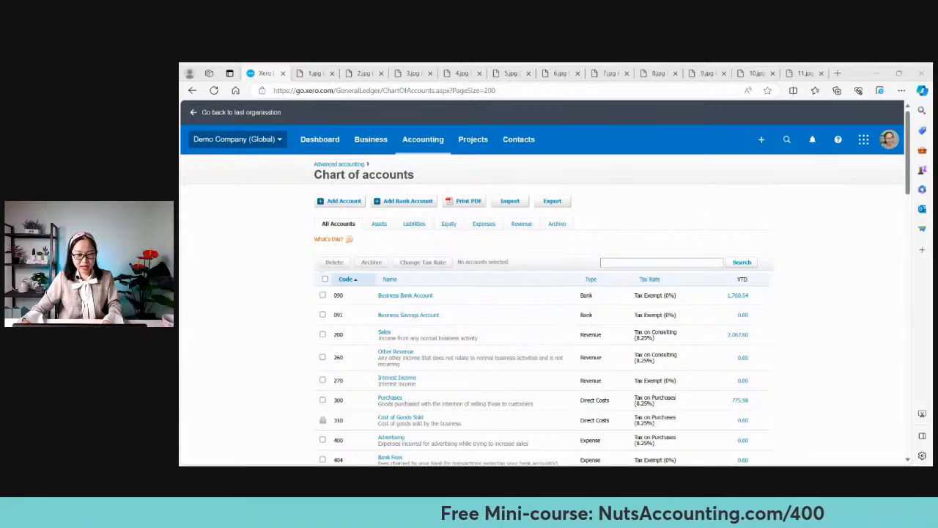
left_click(517, 373)
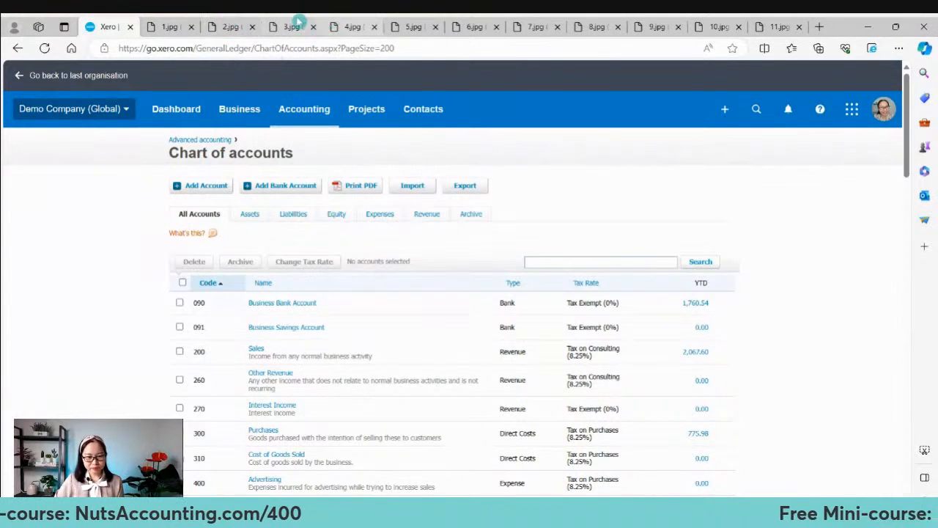
left_click(292, 26)
left_click(352, 23)
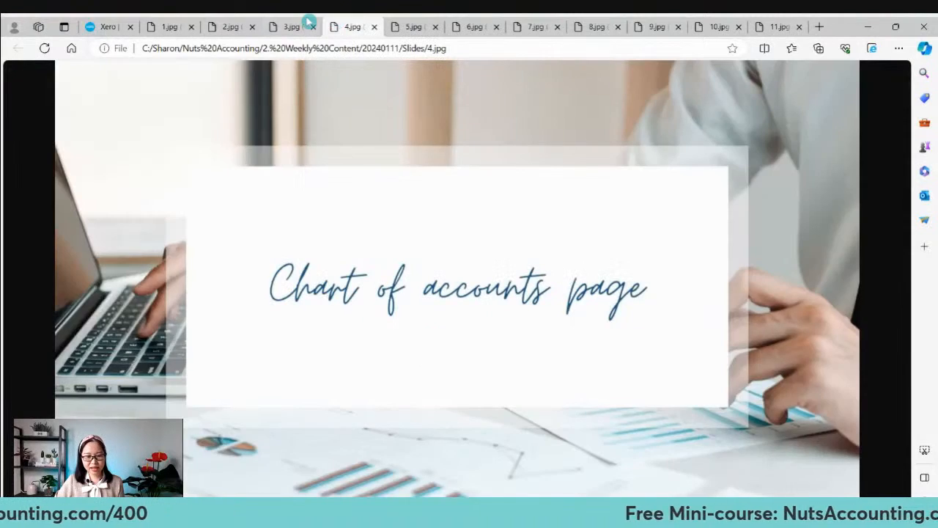
left_click(304, 22)
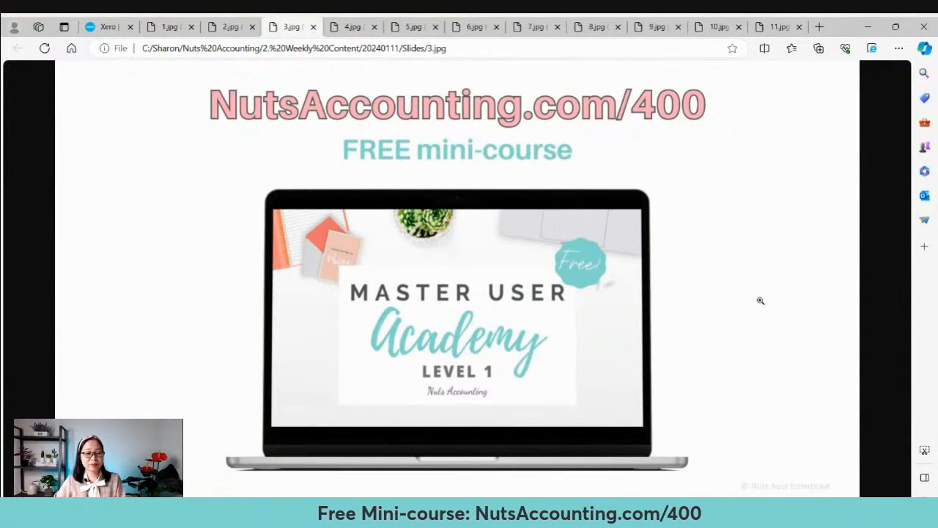
key("alt+Tab")
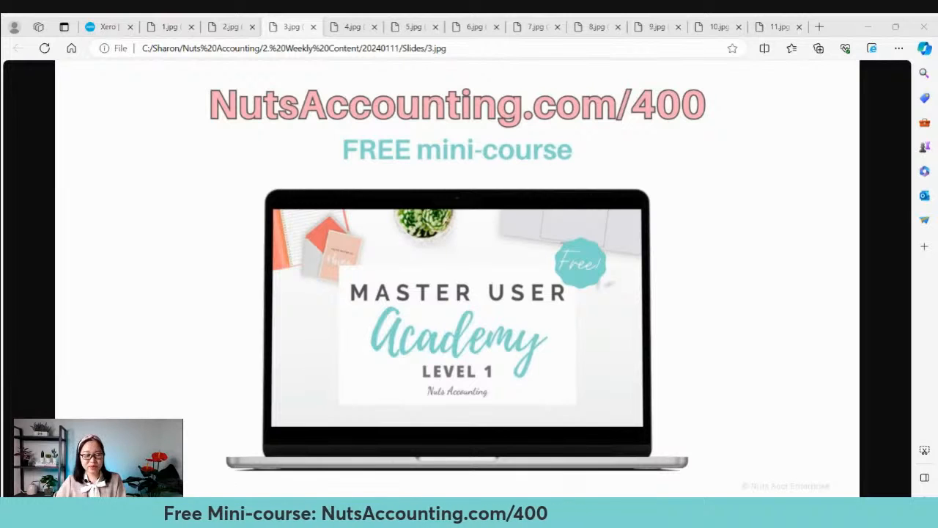
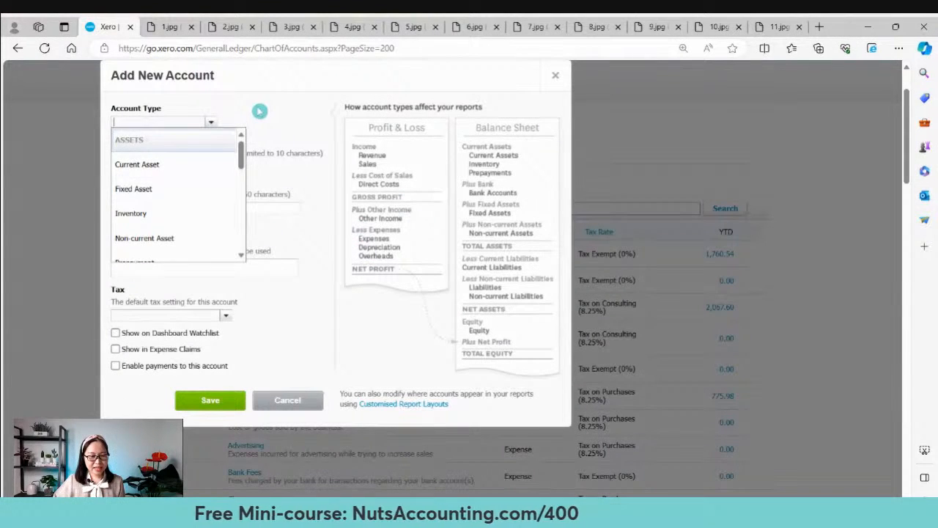
Examine the account types offered for a new account, from the assets down to the expenses.
left_click(260, 109)
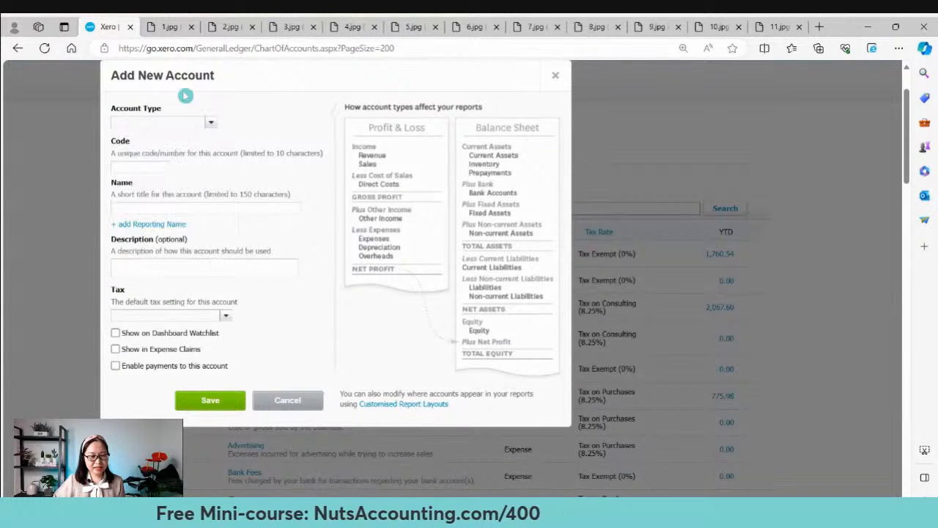
left_click(211, 126)
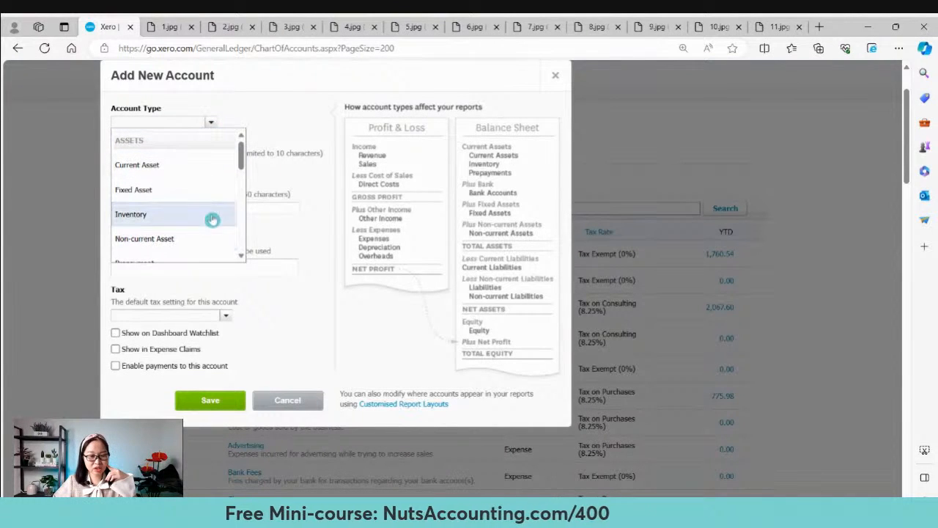
left_click(352, 118)
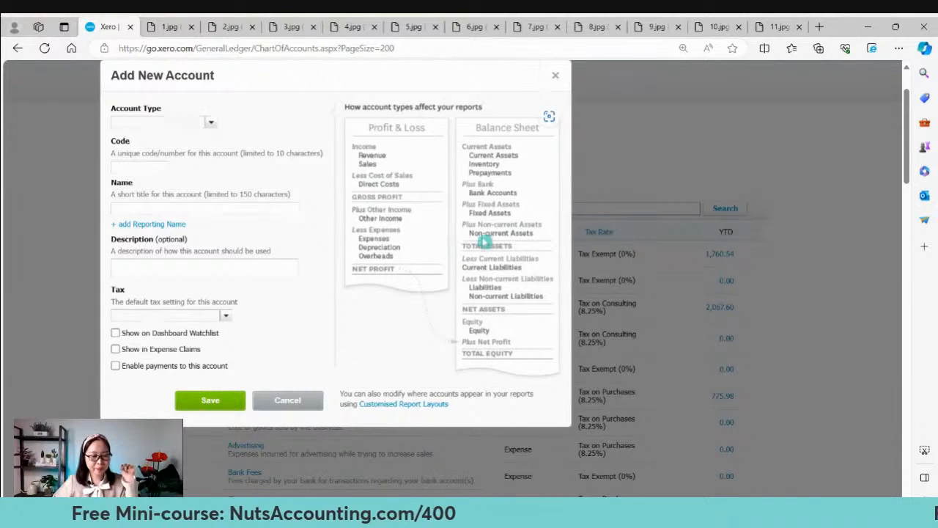
left_click(211, 125)
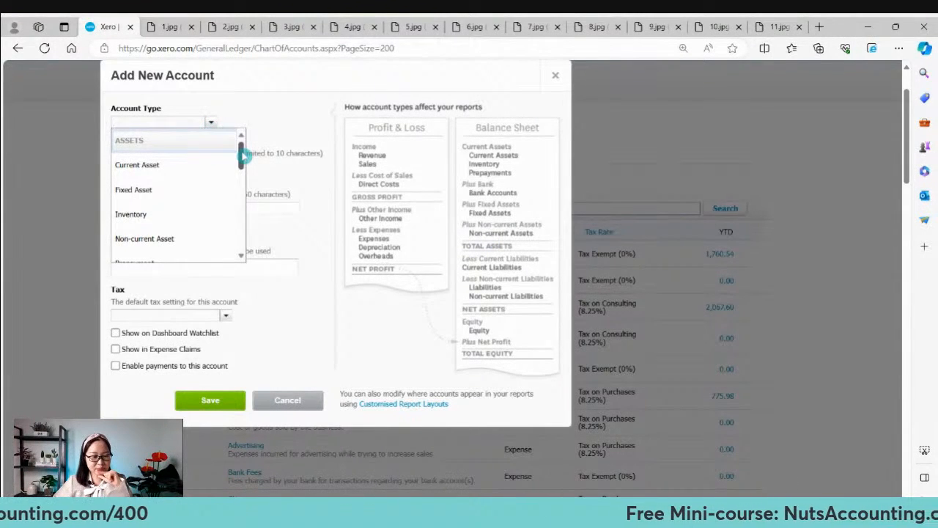
left_click_drag(244, 155, 250, 193)
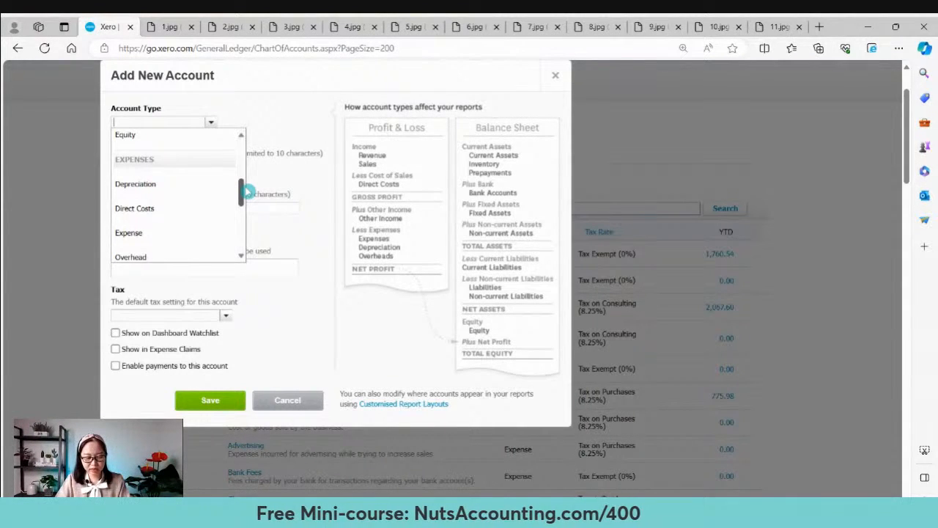
type("exp")
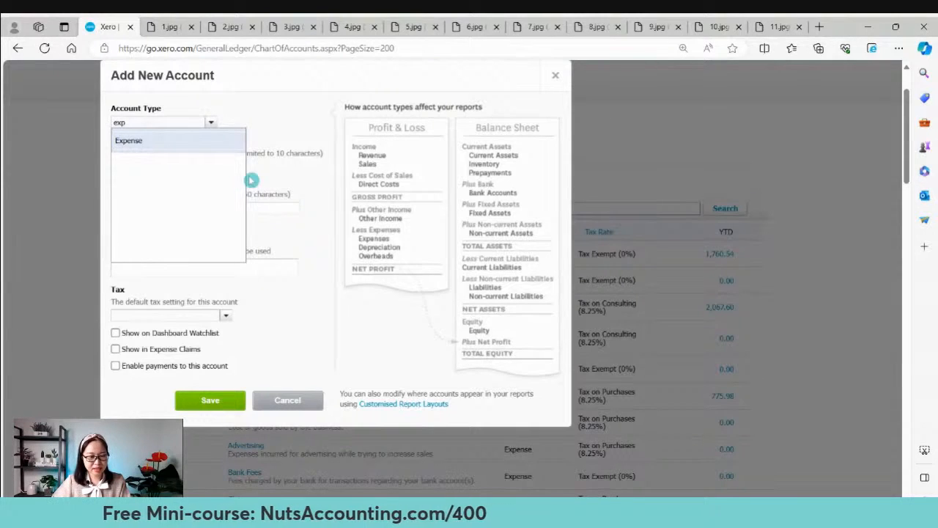
left_click(212, 149)
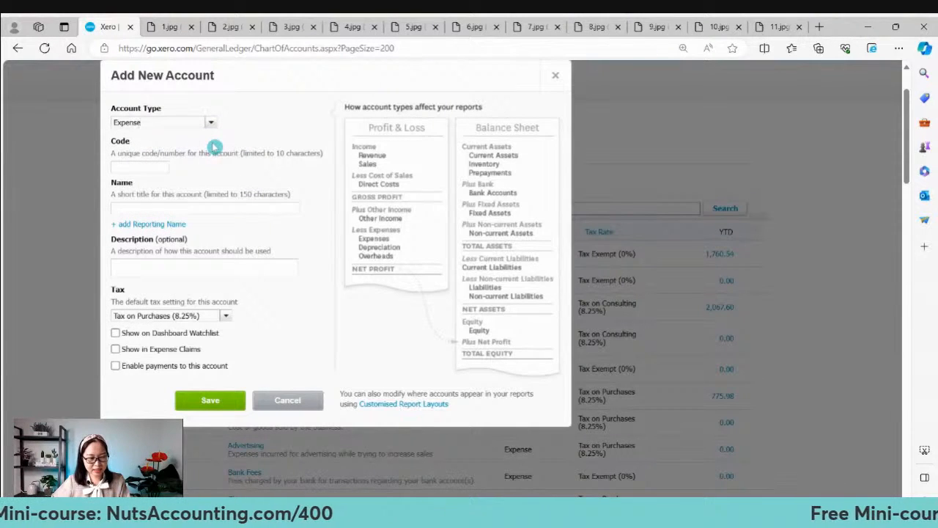
left_click(153, 166)
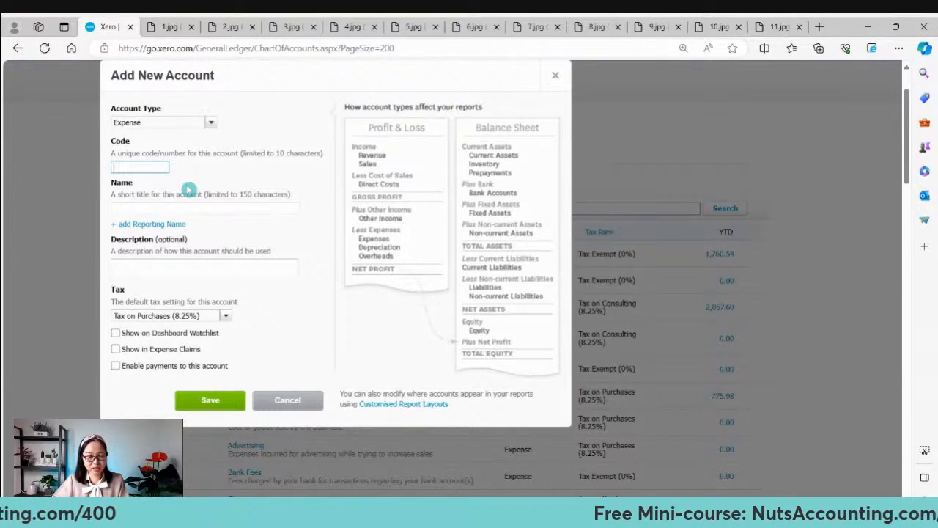
left_click(556, 77)
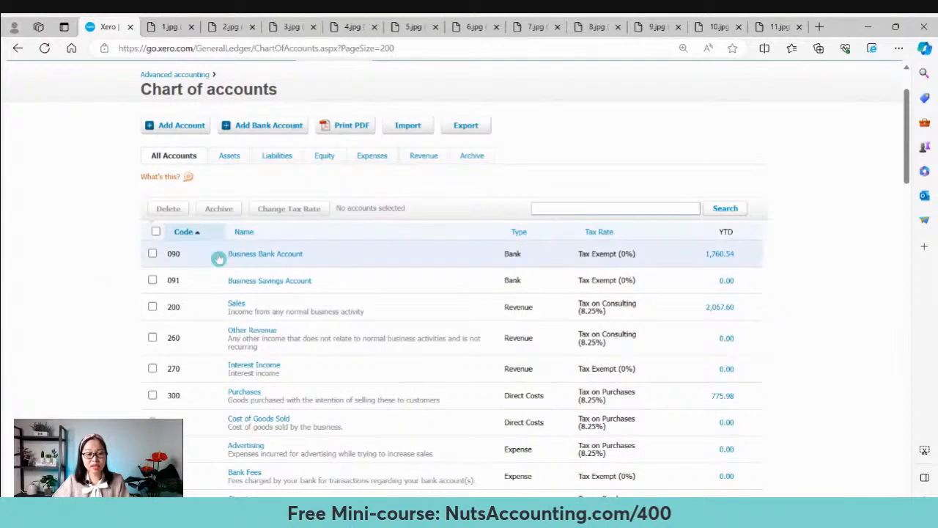
Show only the expense accounts and examine their codes and names to find a suitable unused code.
left_click(368, 159)
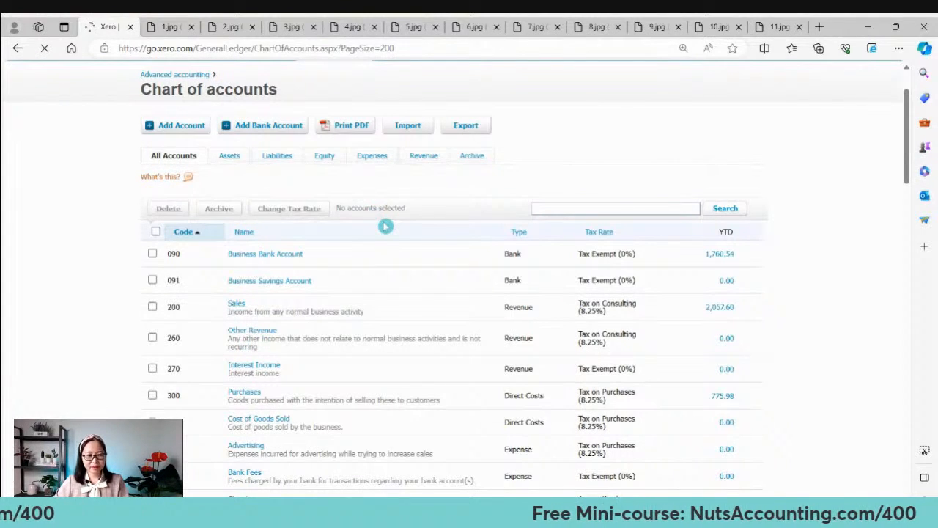
scroll(814, 290, "down", 2)
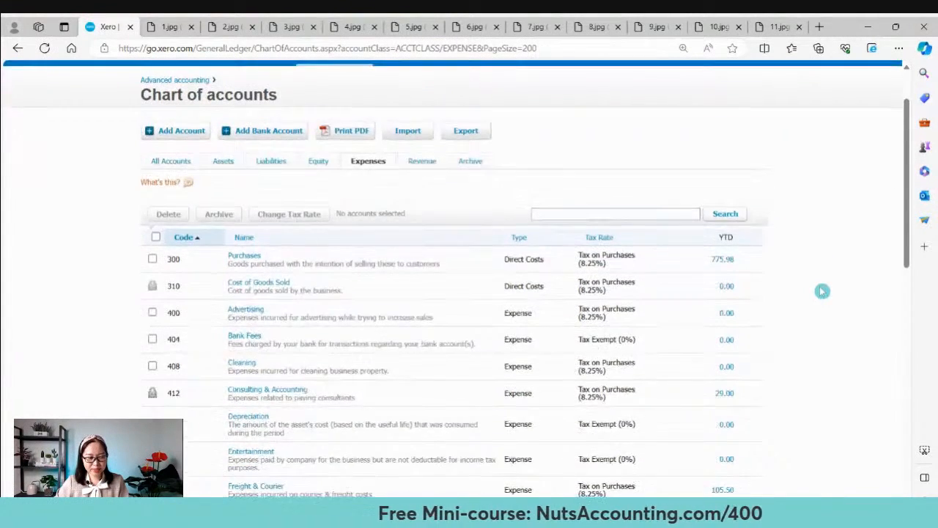
scroll(823, 291, "down", 2)
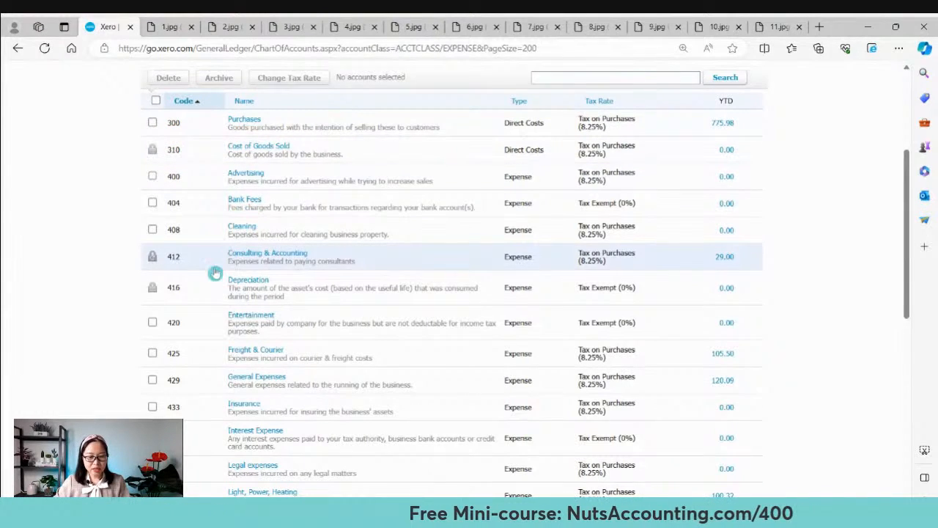
scroll(214, 272, "down", 2)
scroll(176, 303, "down", 4)
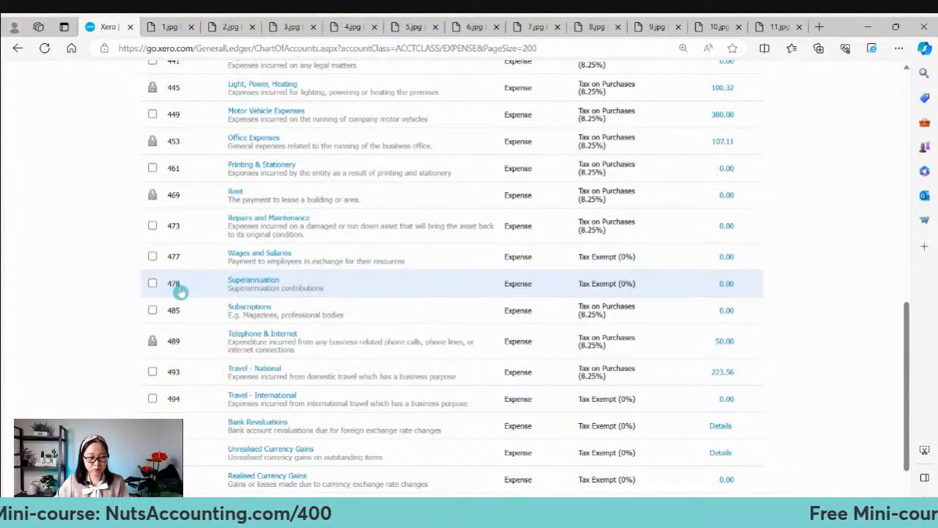
scroll(186, 293, "down", 1)
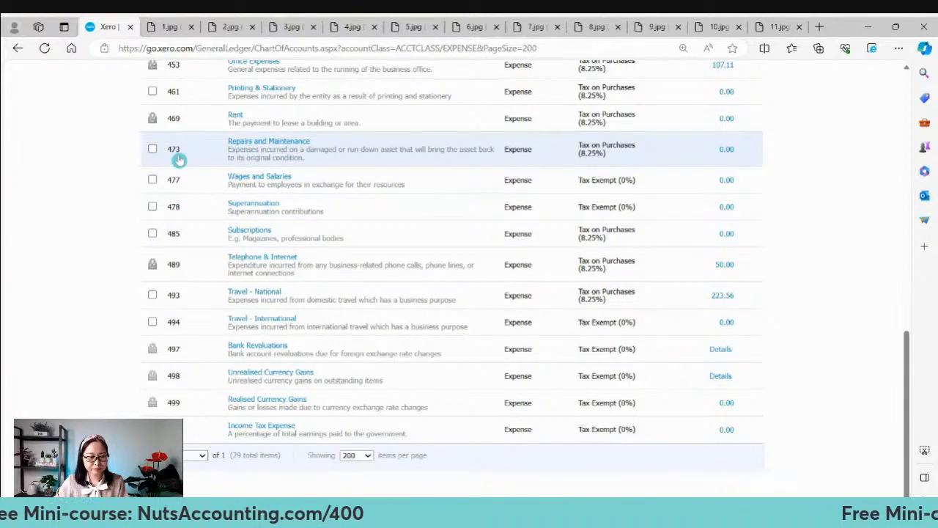
scroll(180, 159, "up", 1)
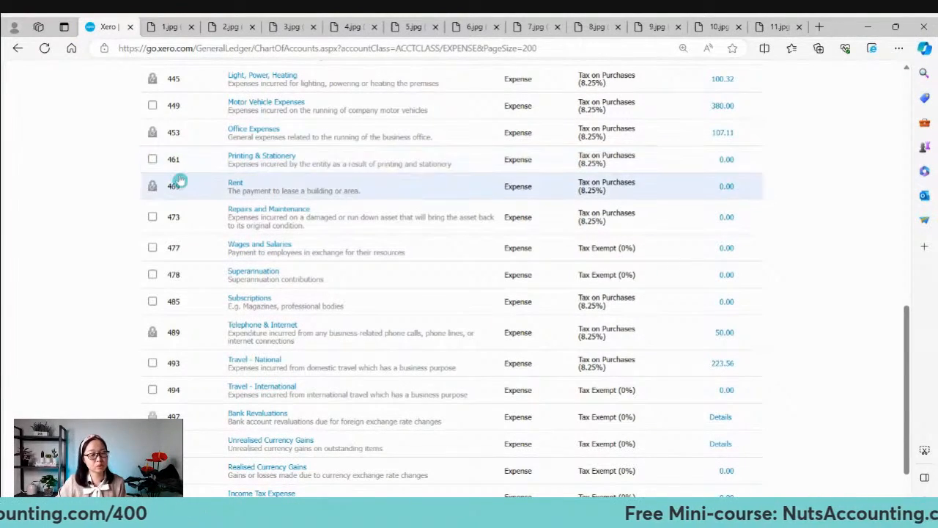
scroll(356, 185, "up", 2)
scroll(299, 254, "up", 3)
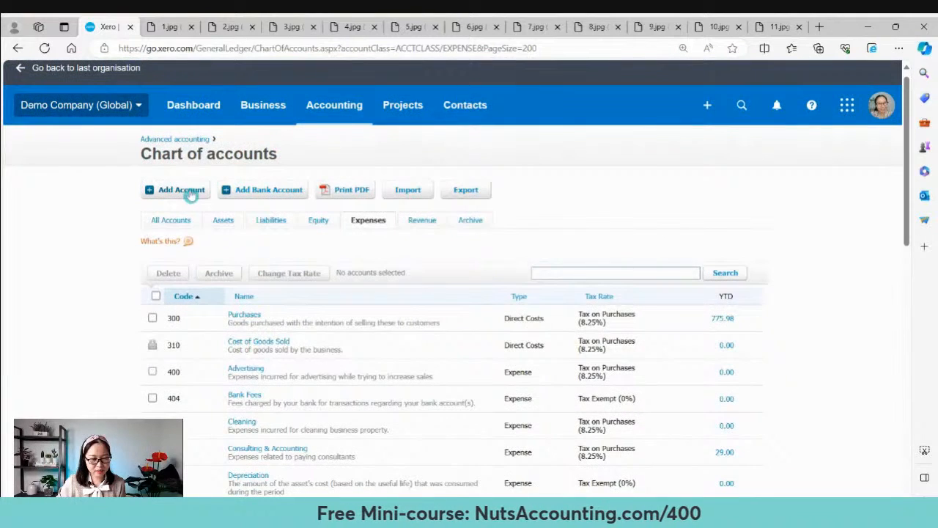
Start a new account with the account type Expense and the code 462.
left_click(189, 191)
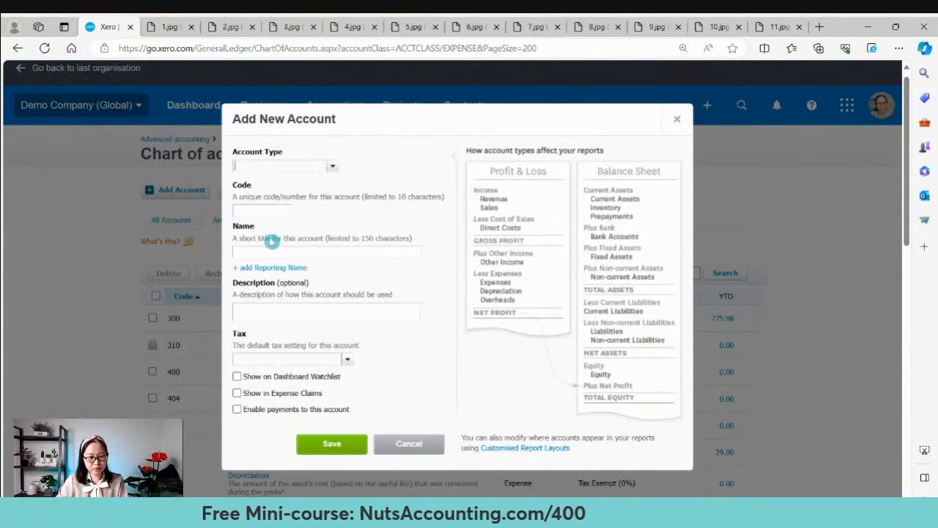
type("exp")
left_click(279, 189)
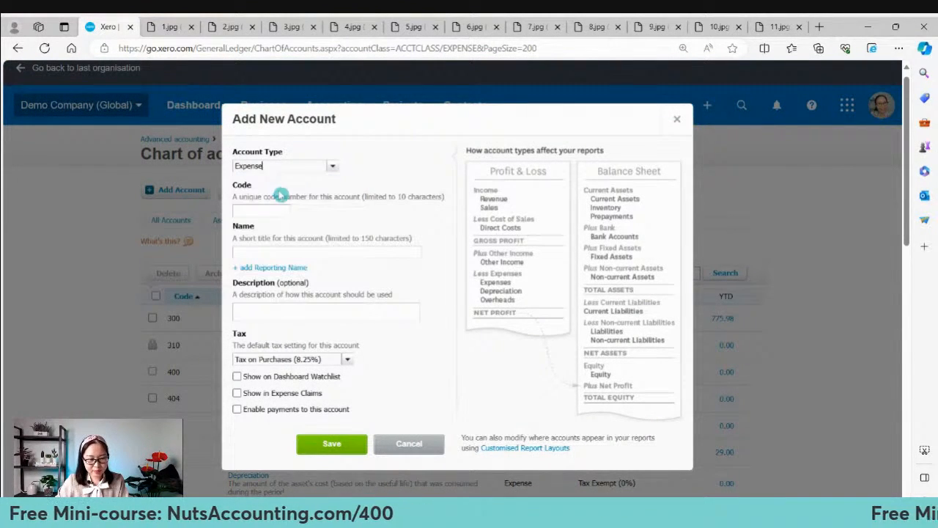
left_click(271, 210)
type("462")
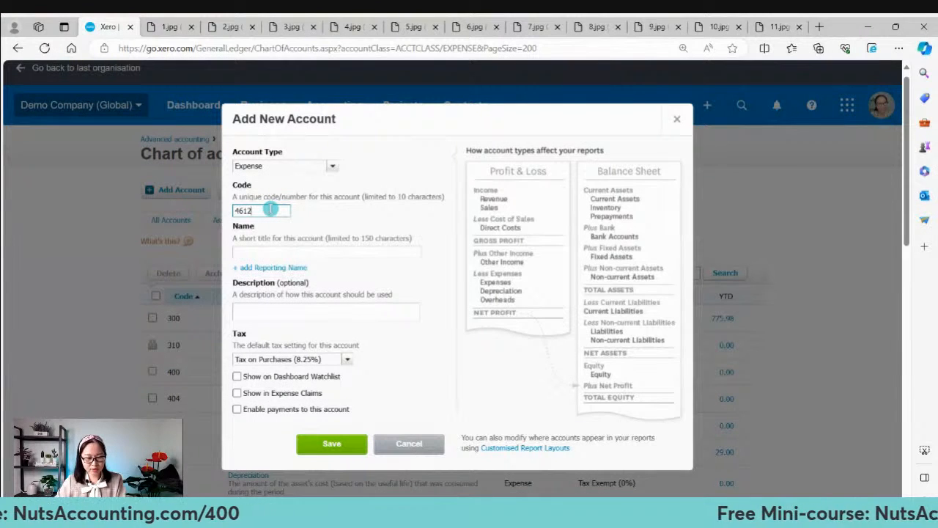
Name the new account Courier Expense.
left_click(284, 251)
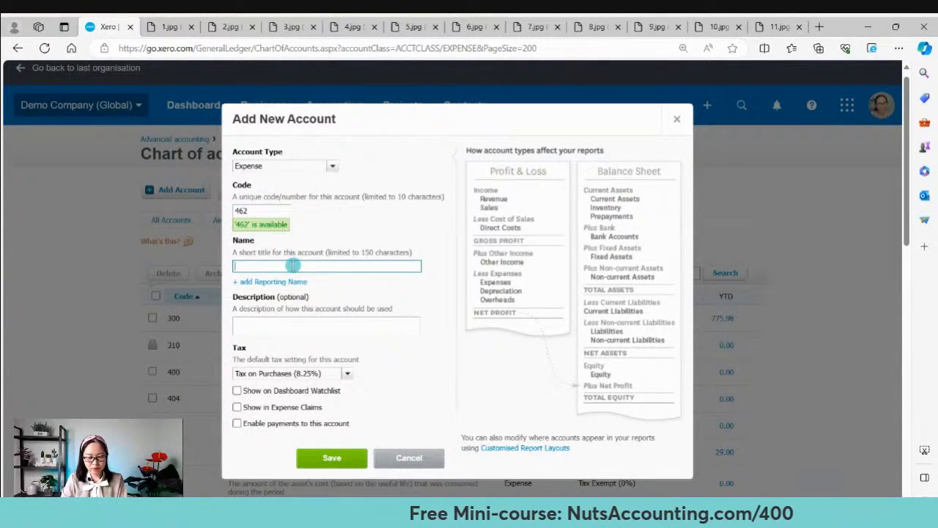
type("Courier Expense")
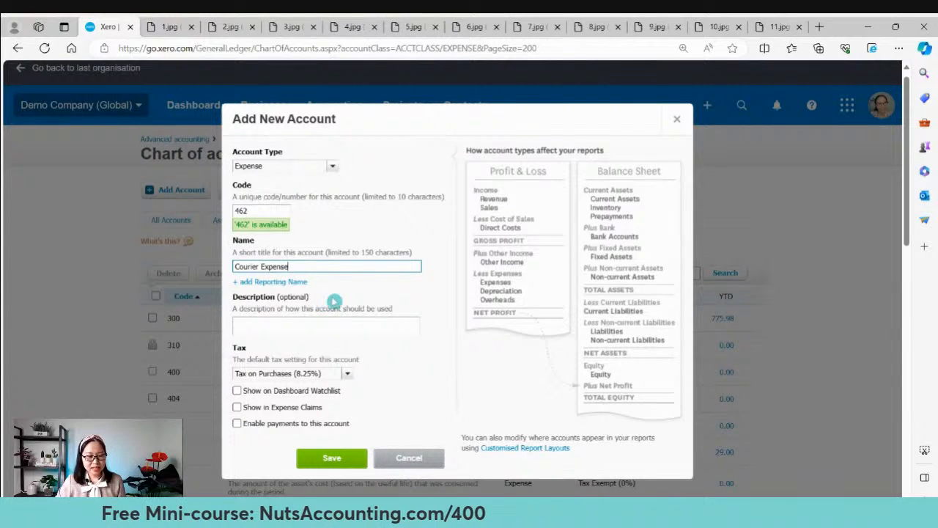
left_click(308, 330)
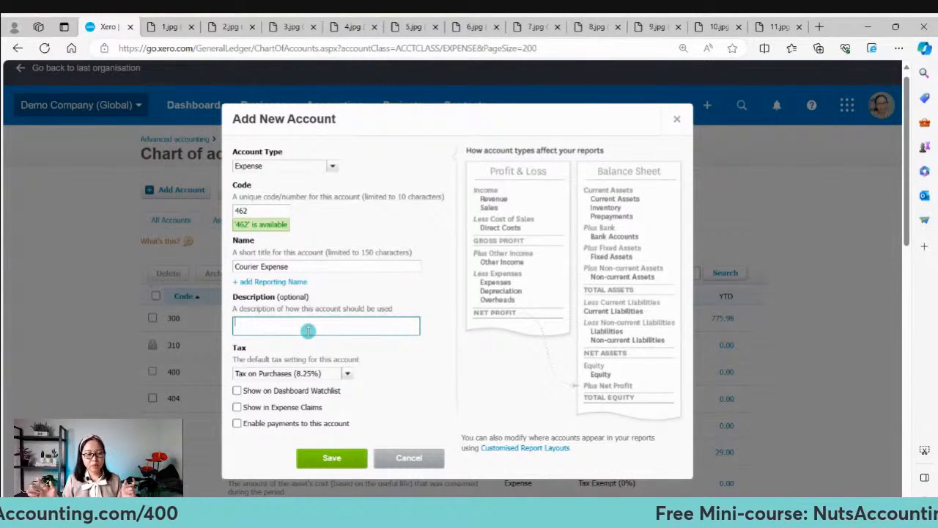
left_click_drag(323, 269, 234, 274)
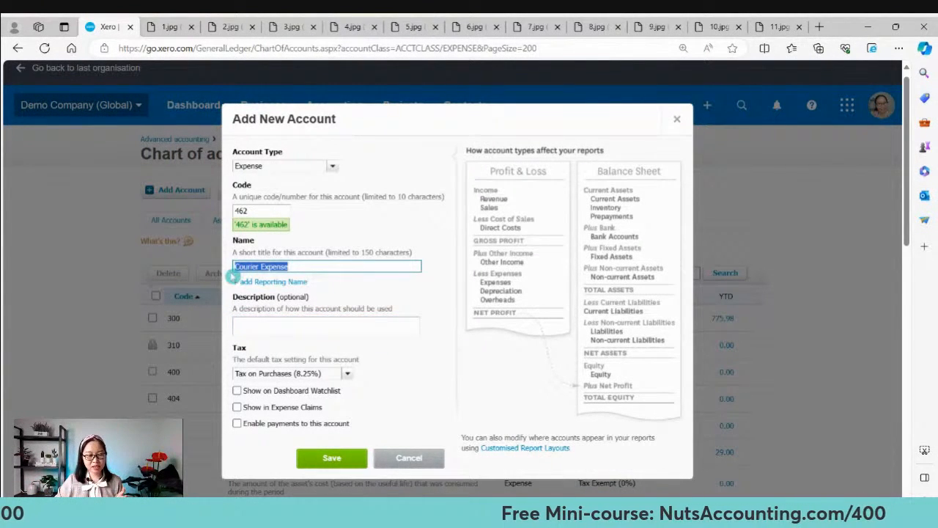
left_click(354, 266)
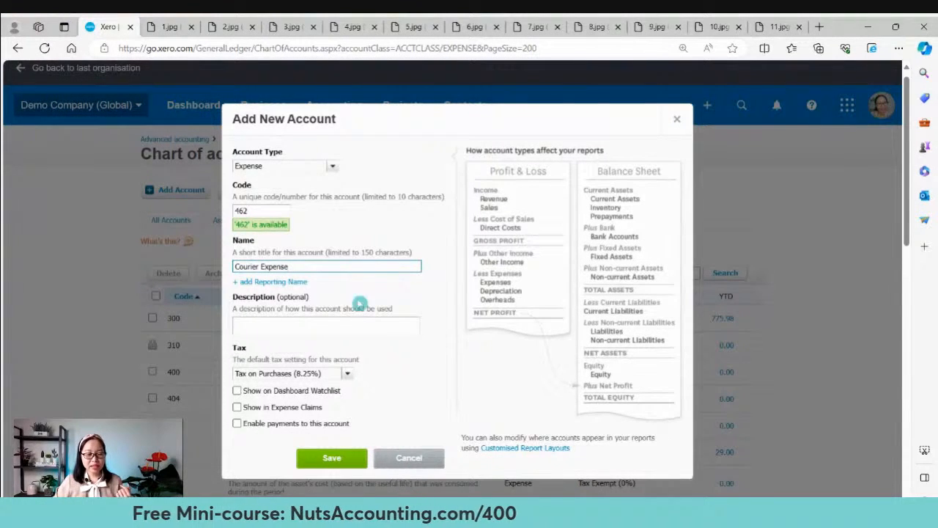
Enter "Courier expense for business purposes" as the new account's description.
left_click(346, 323)
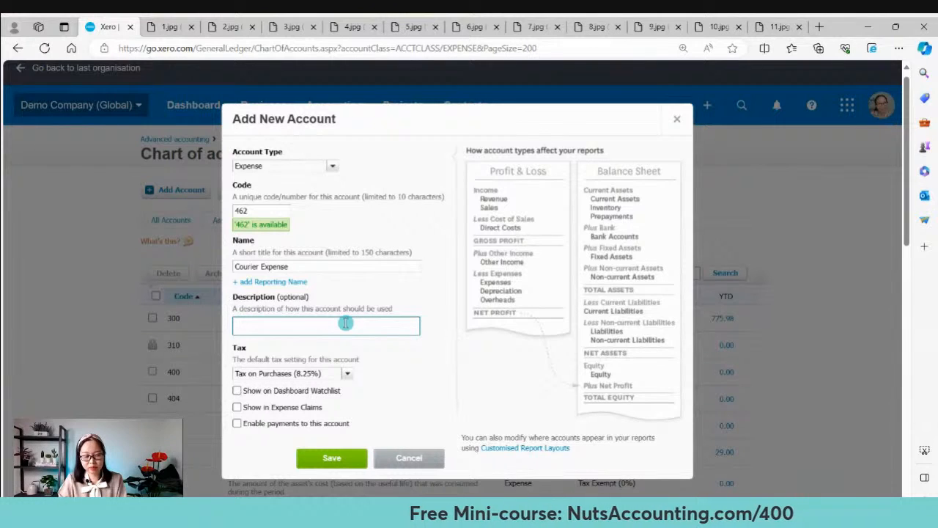
type("Courier ")
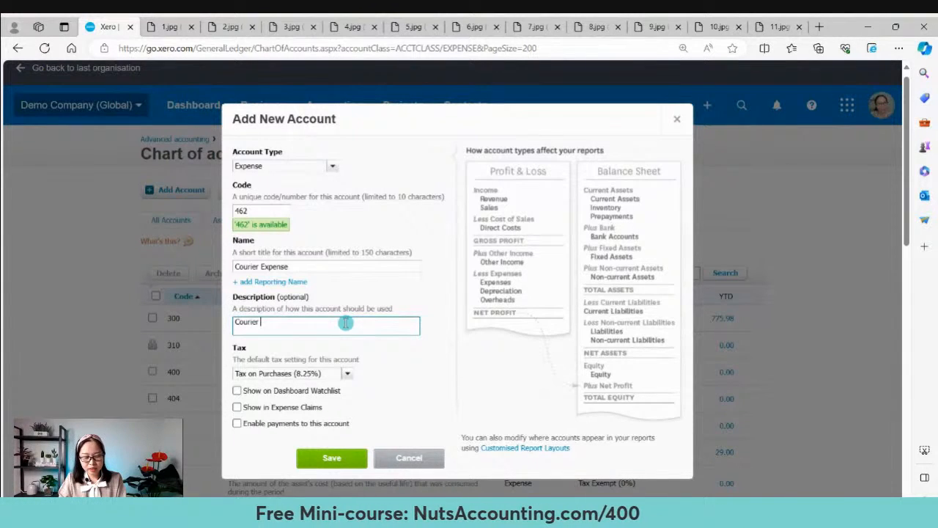
type("expense f")
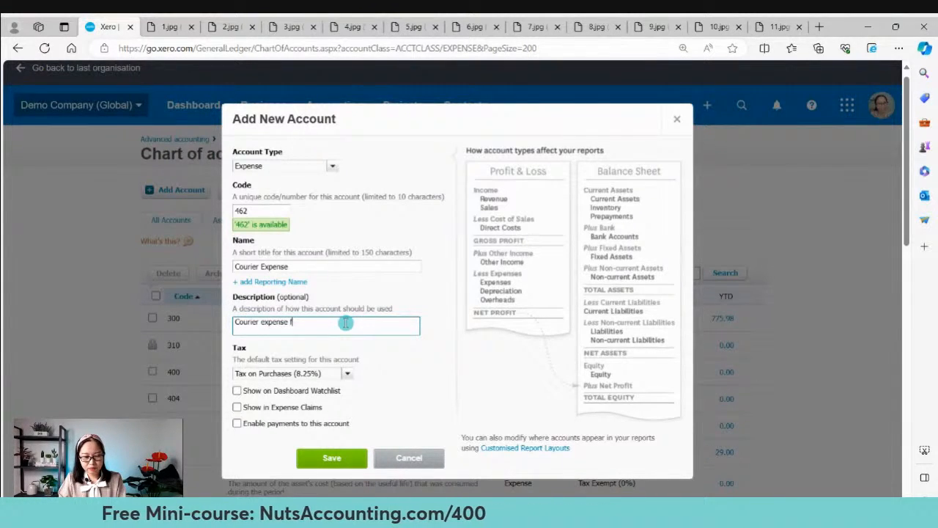
type("or business pu")
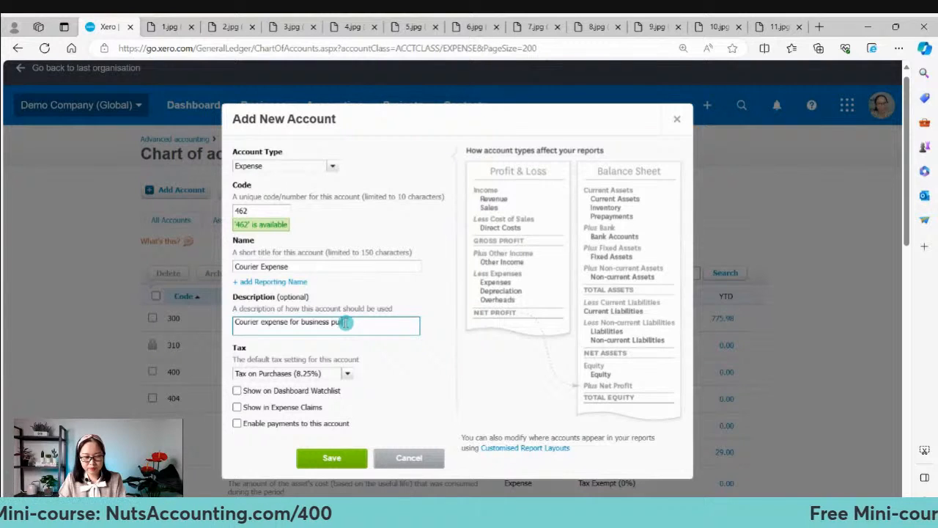
type("rposes")
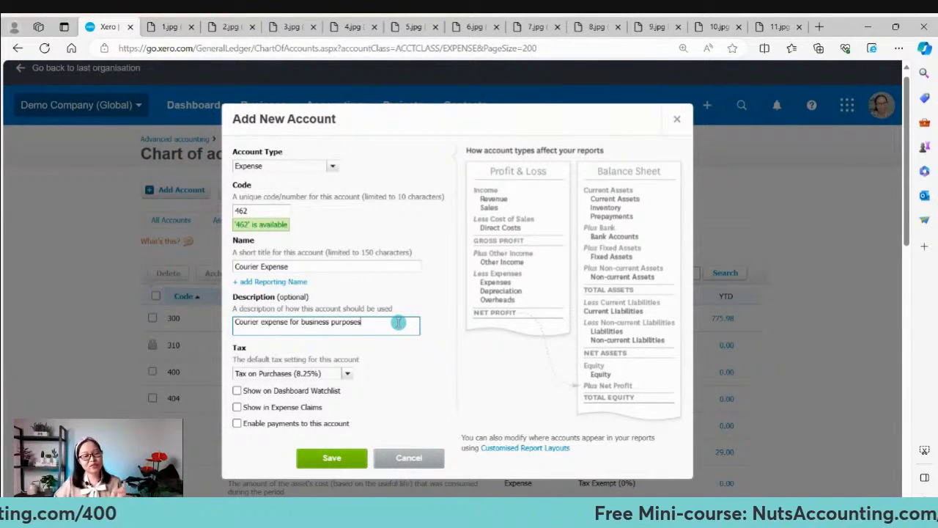
Review the available tax rates and set the new account's default tax to Tax Exempt (0%).
left_click(350, 375)
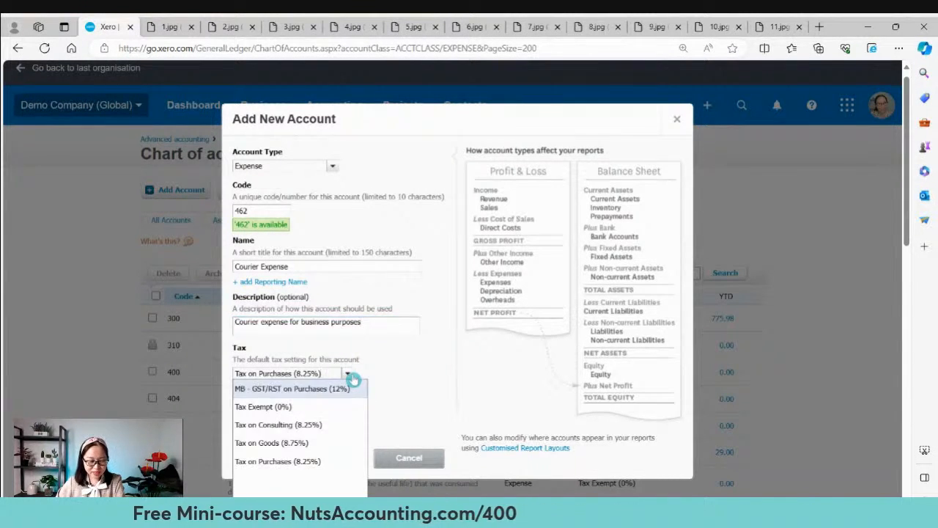
key("ctrl+1")
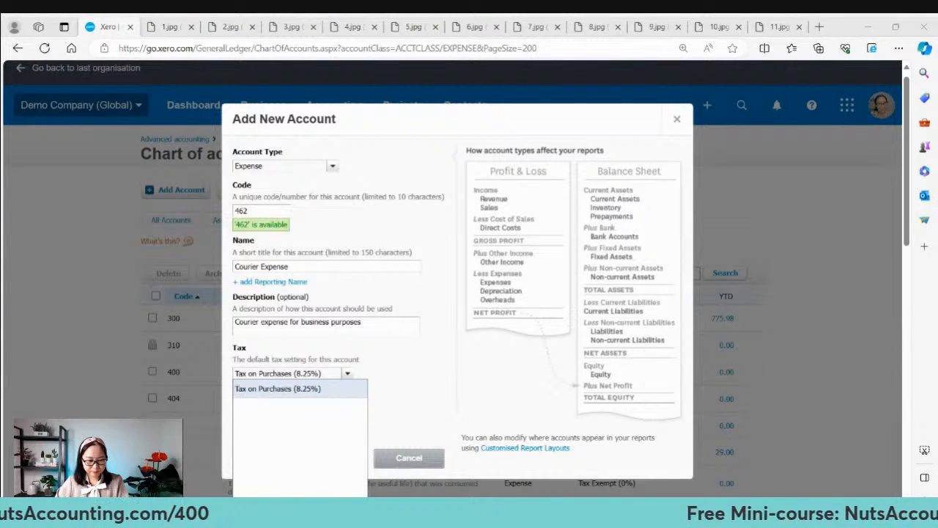
left_click(352, 377)
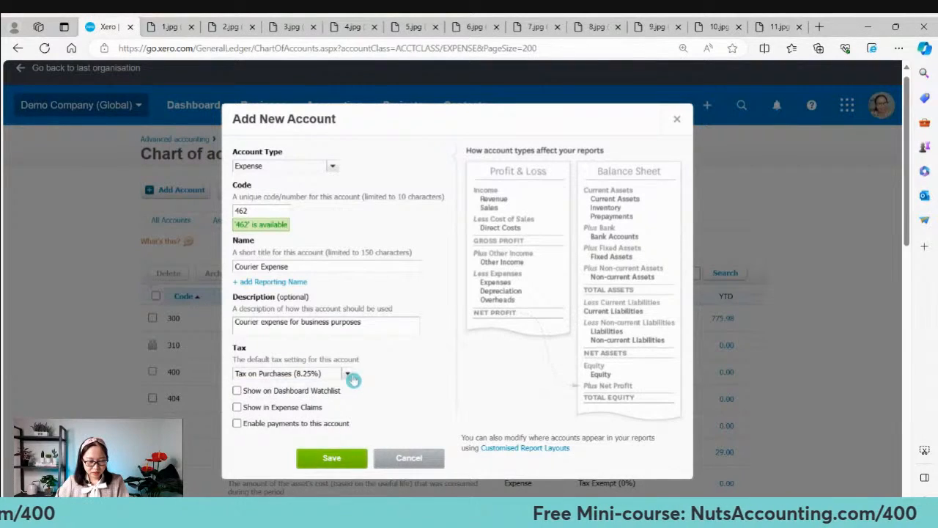
left_click(351, 377)
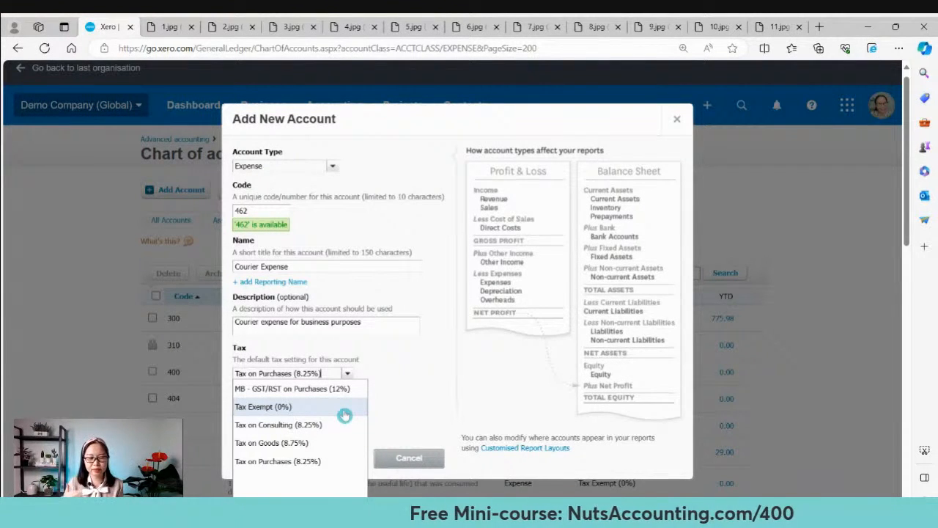
left_click(343, 411)
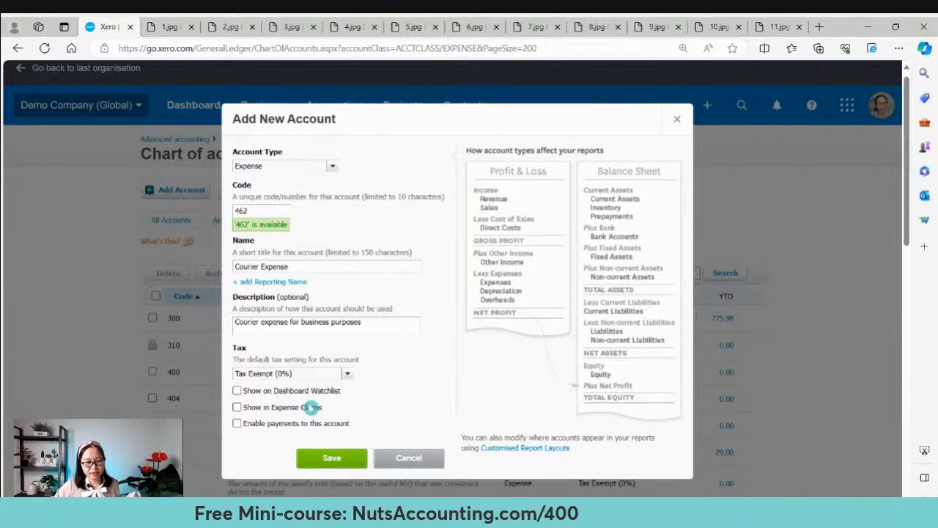
Copy the name Courier Expense from the new account form, and close the form without saving.
left_click(297, 266)
left_click_drag(297, 265, 233, 266)
key("ctrl+c")
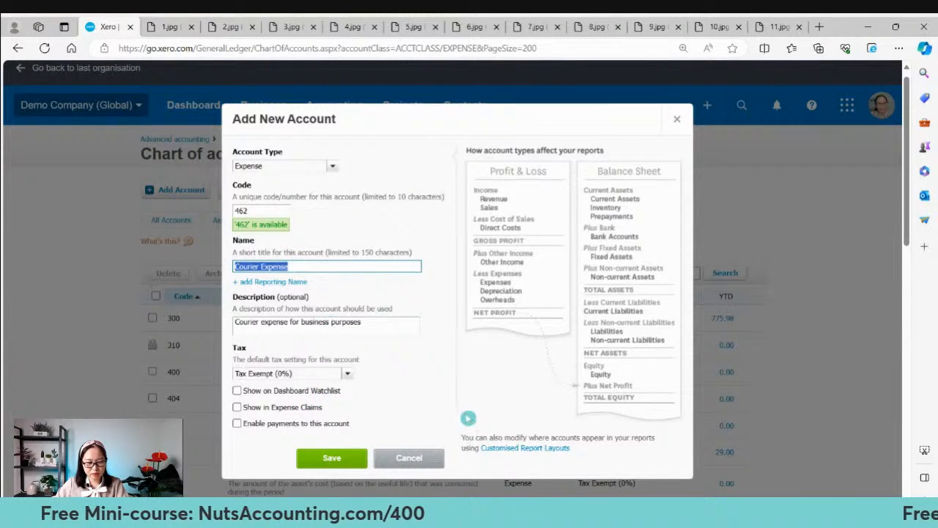
left_click(399, 458)
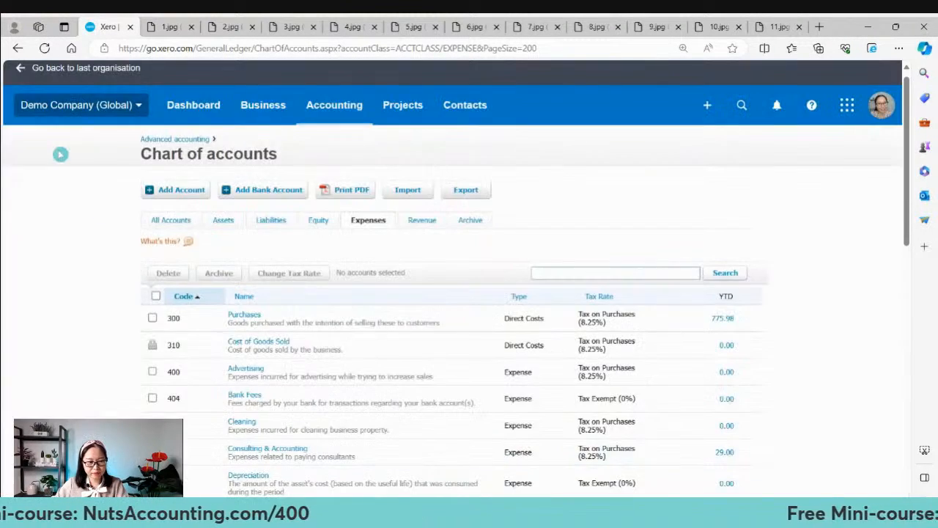
Open the dashboard in a separate browser tab, examine its Account watchlist, and return to the chart of accounts.
left_click(187, 106)
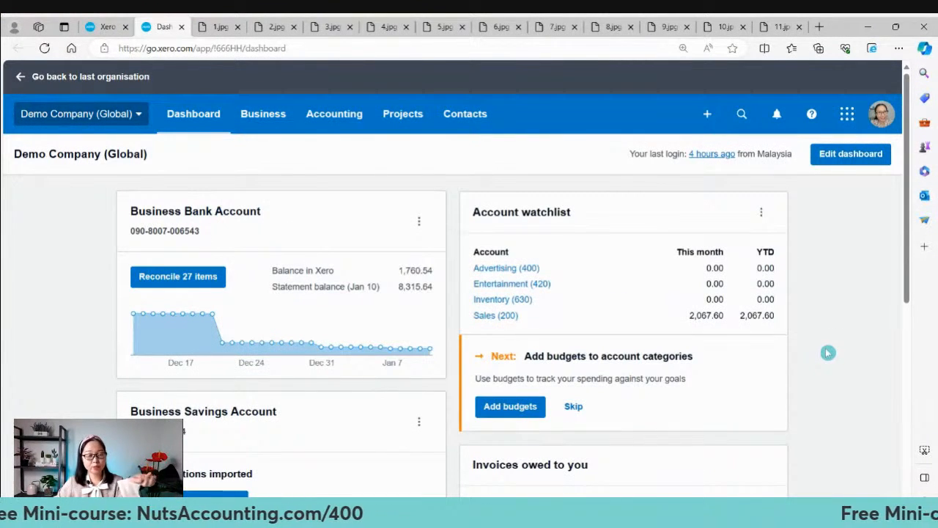
scroll(830, 352, "down", 1)
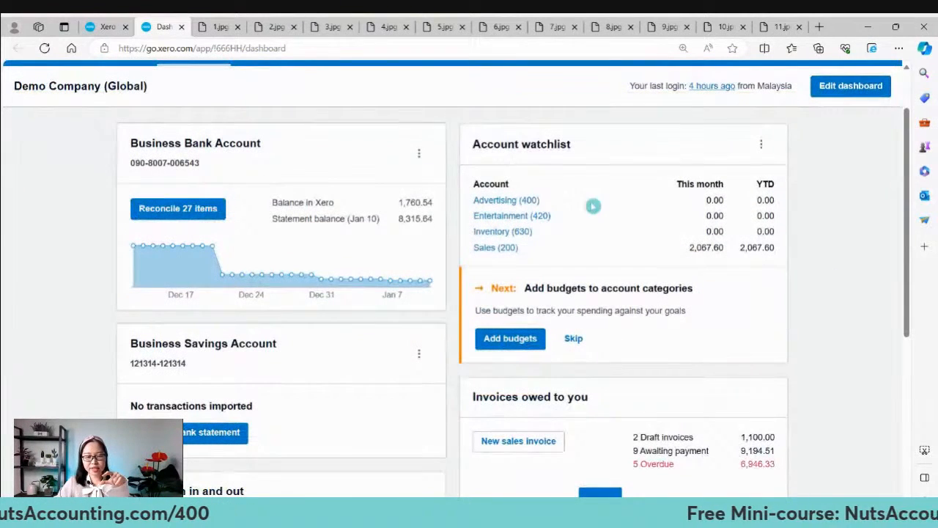
left_click_drag(591, 163, 465, 146)
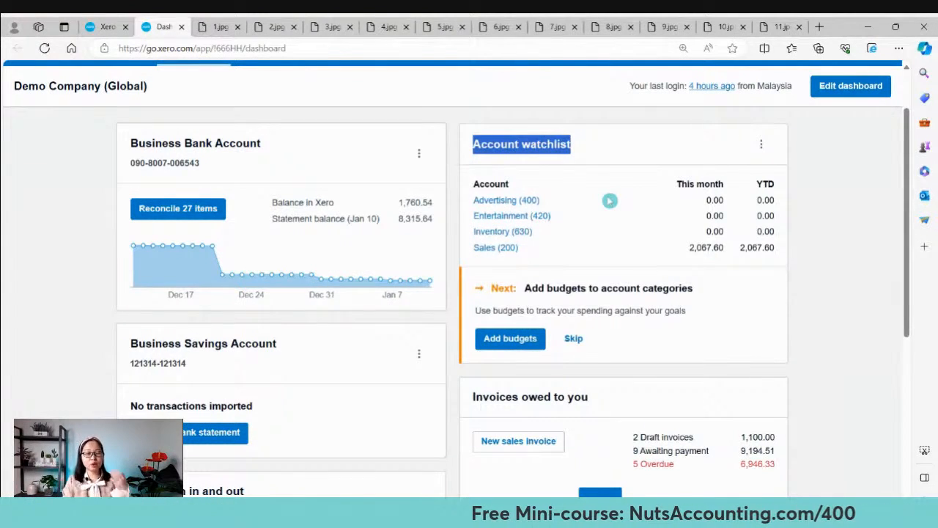
left_click(108, 27)
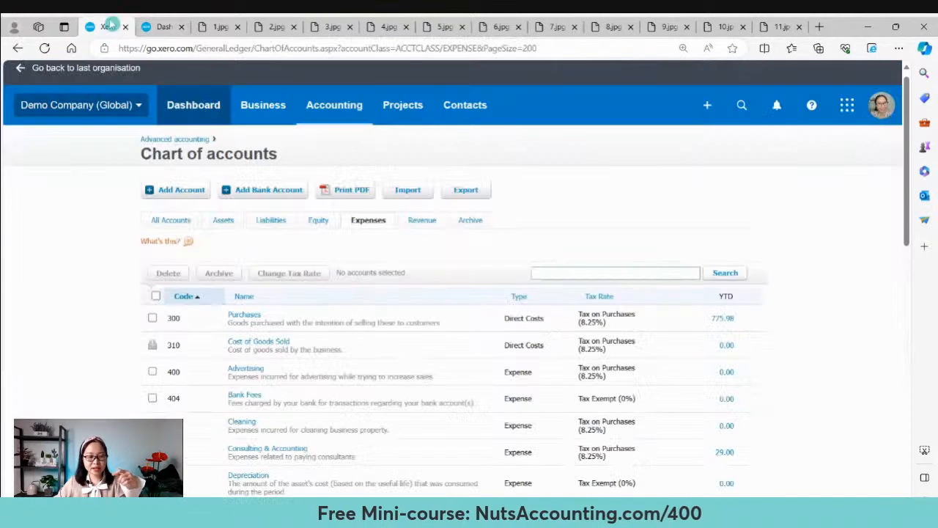
left_click(155, 26)
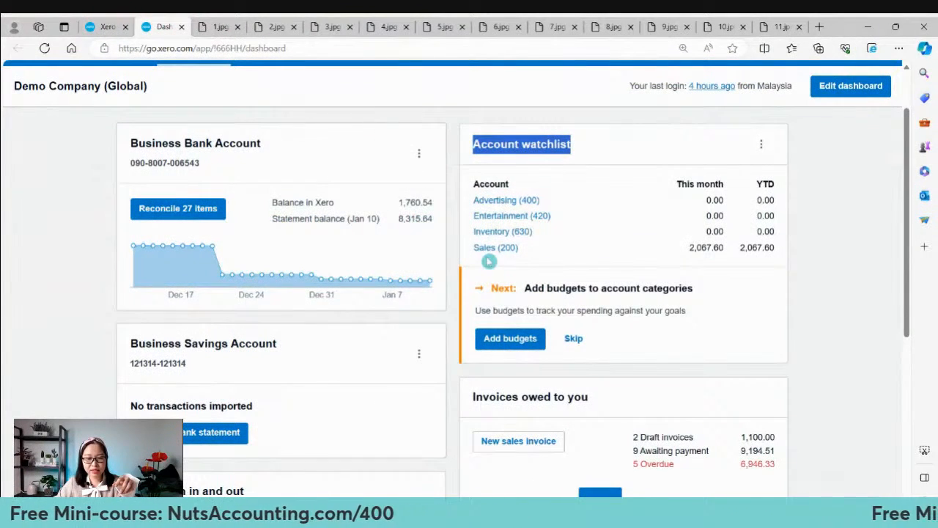
left_click(108, 26)
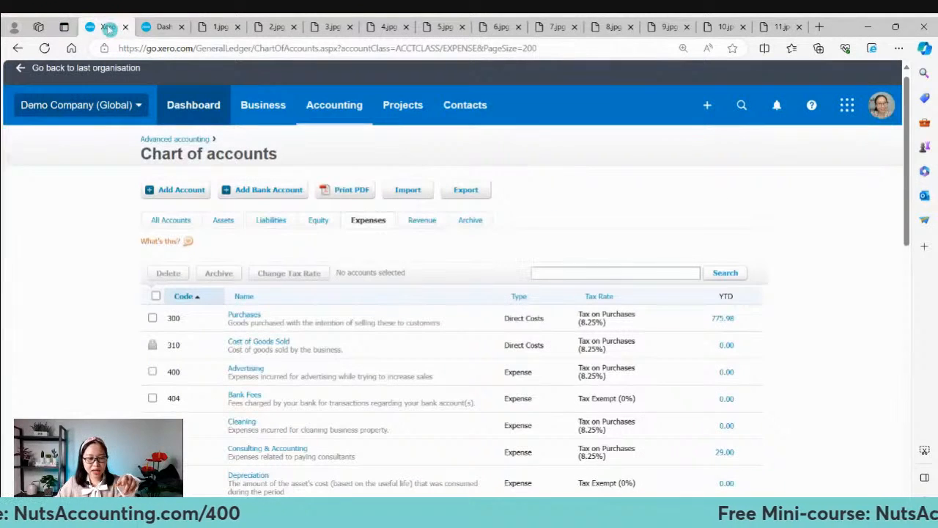
Start a new account with the code 462 and the account type Expense.
left_click(181, 189)
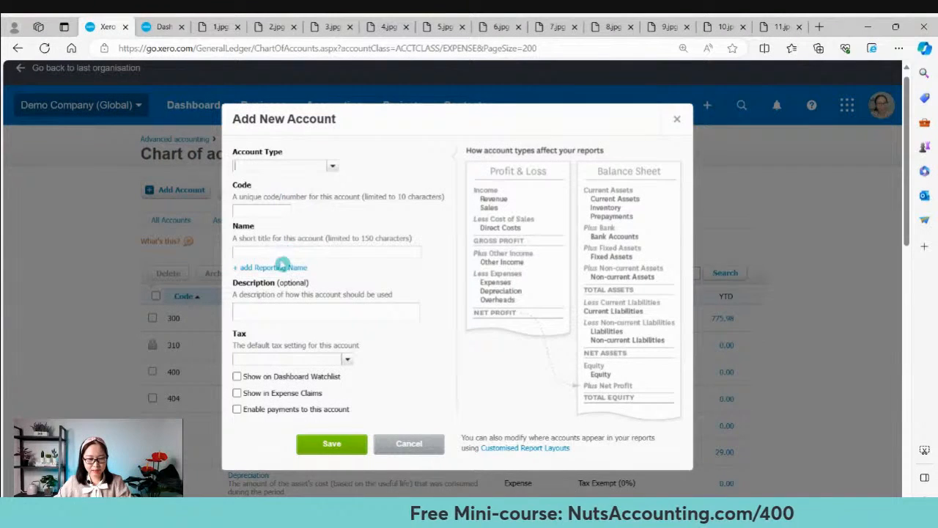
left_click(268, 212)
type("462")
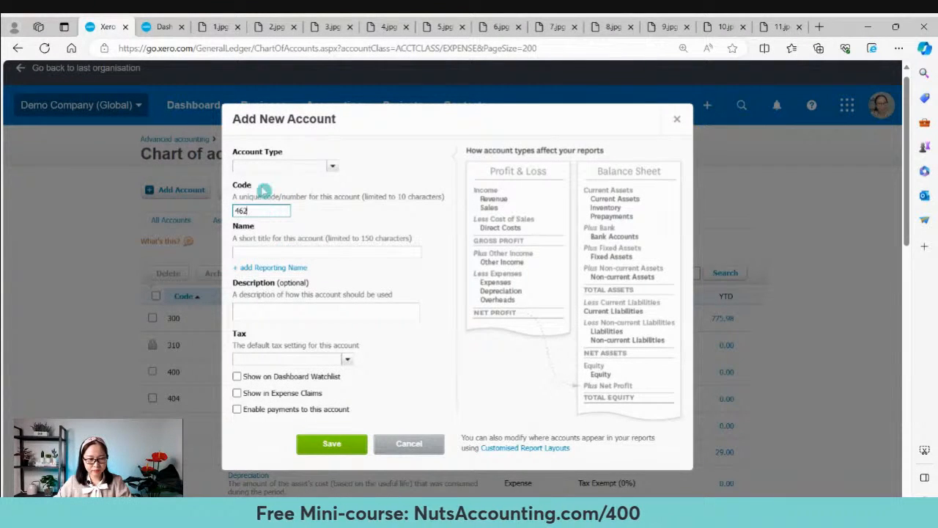
left_click(264, 166)
type("er Exp")
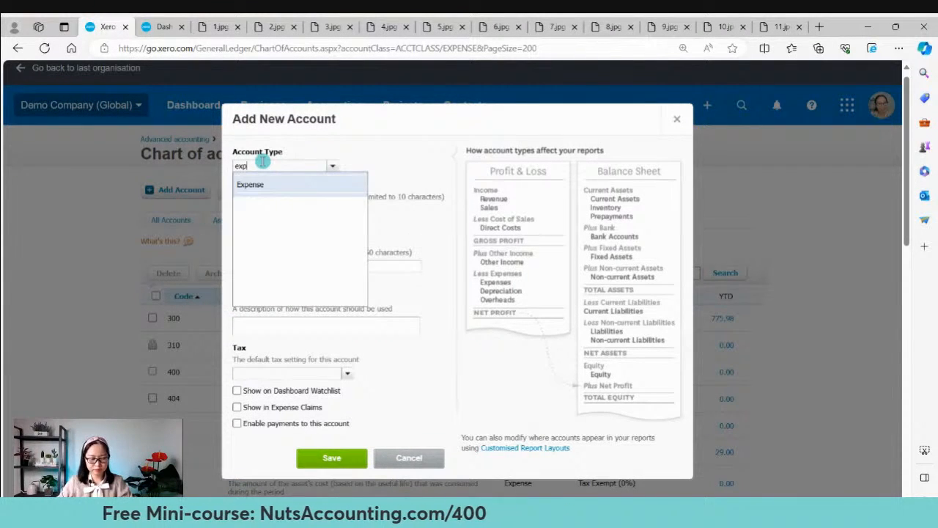
left_click(253, 185)
Name the new account Courier Expense and enter the description "Courier Expense for business".
left_click(289, 266)
type("Courier Expense")
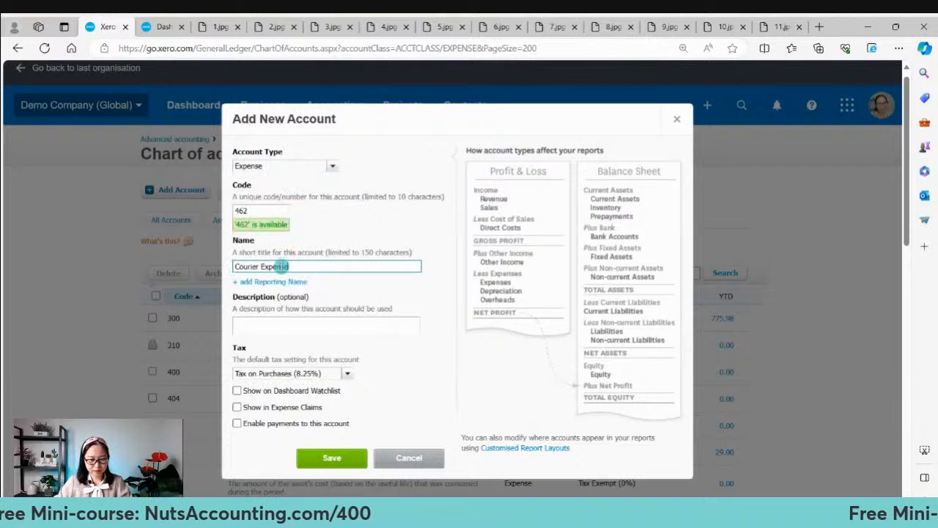
left_click(322, 323)
key("ctrl+v")
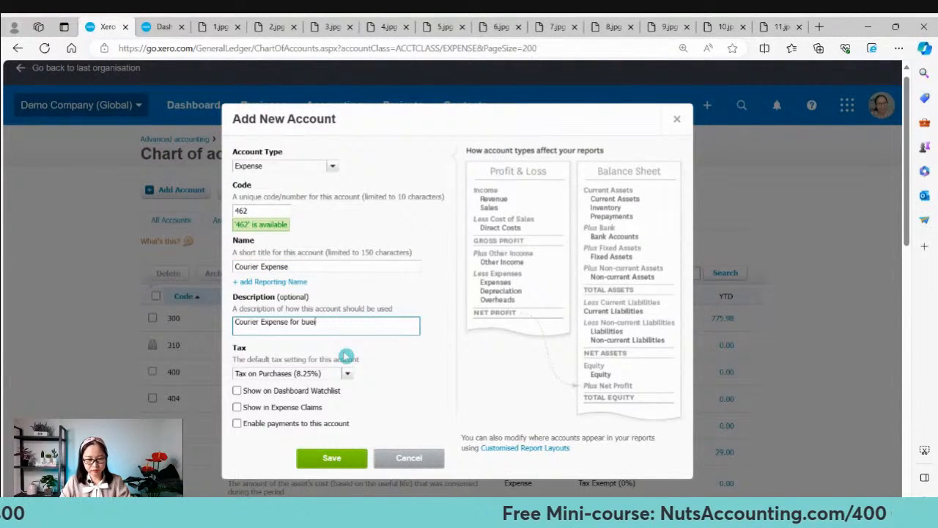
Set the account's default tax to Tax Exempt (0%) and enable Show on Dashboard Watchlist and Show in Expense Claims.
left_click(347, 373)
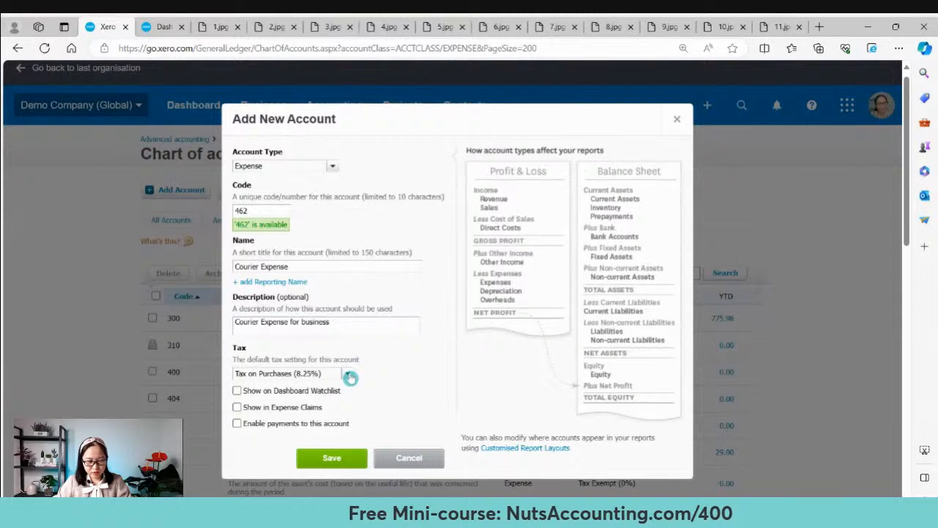
left_click(323, 408)
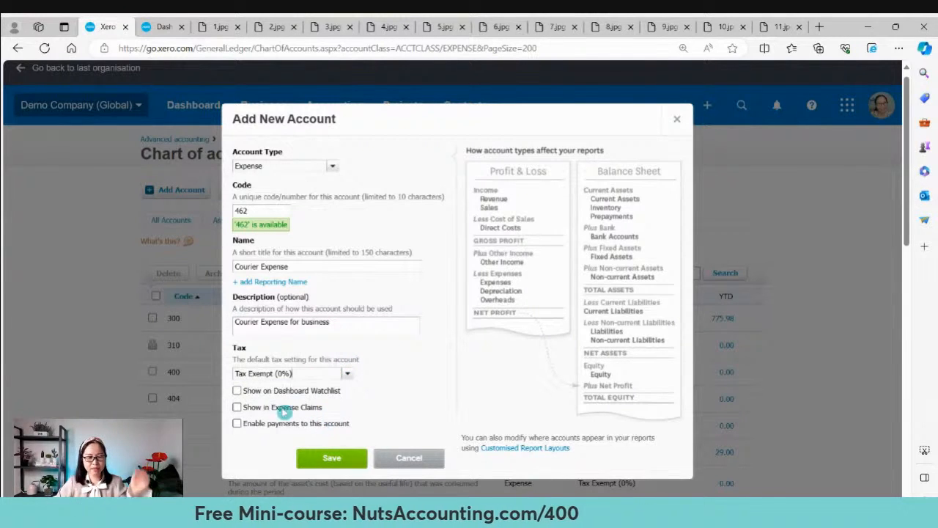
left_click(237, 391)
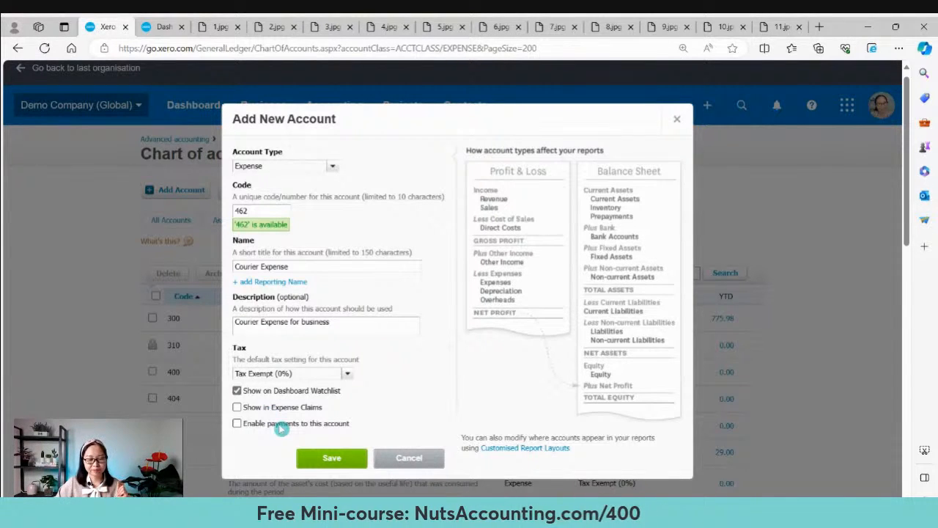
left_click(237, 407)
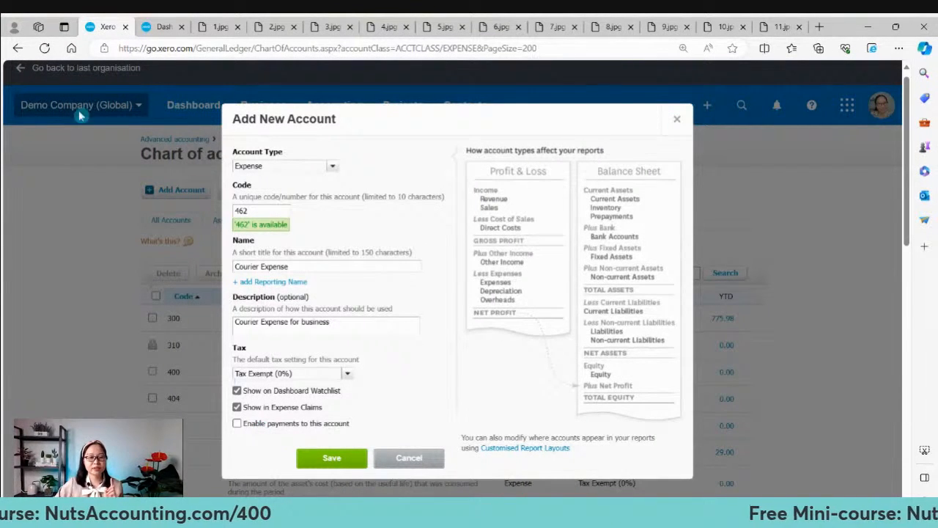
Open the sales invoices in a separate browser tab from the dashboard and list those awaiting payment.
left_click(161, 27)
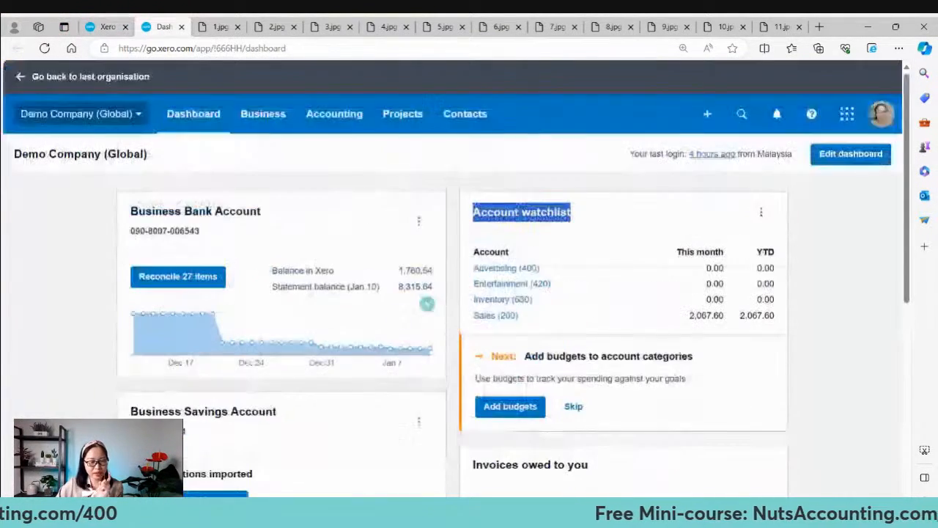
left_click(267, 118)
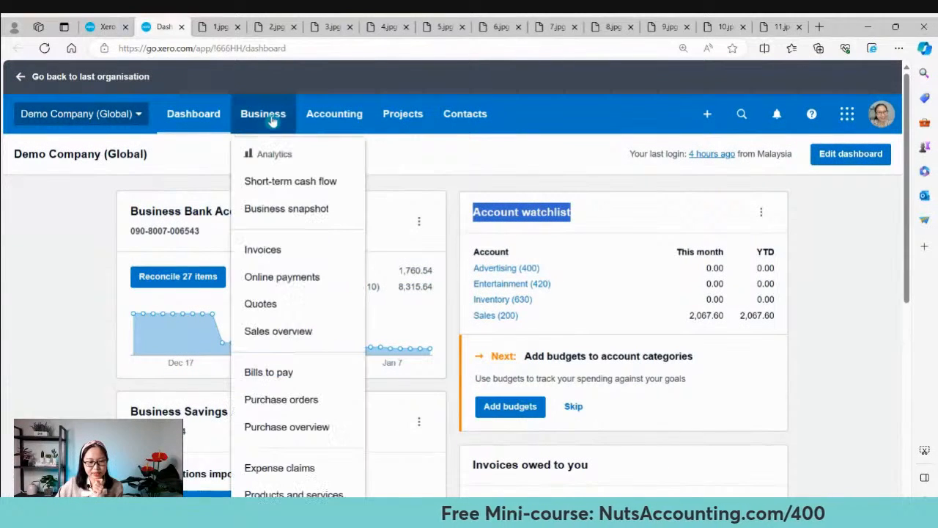
left_click(312, 257)
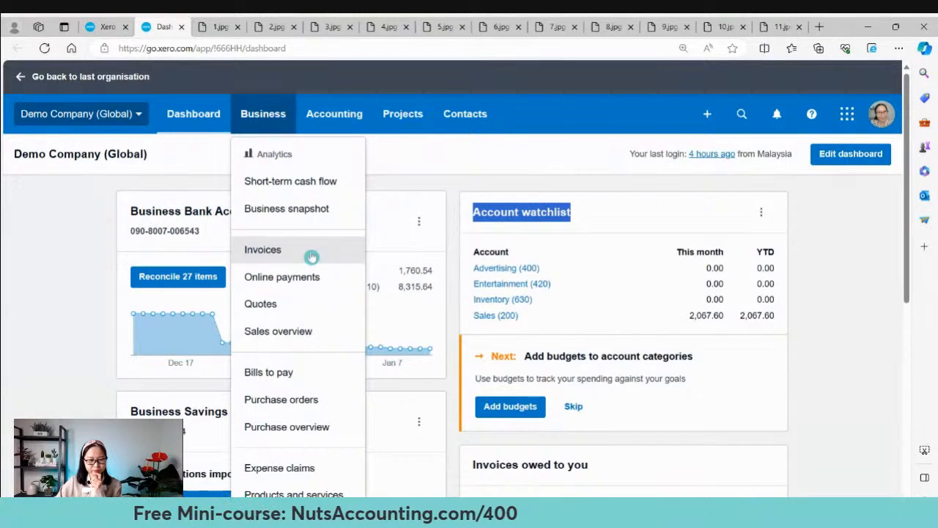
left_click(312, 256, "ctrl")
left_click(208, 30)
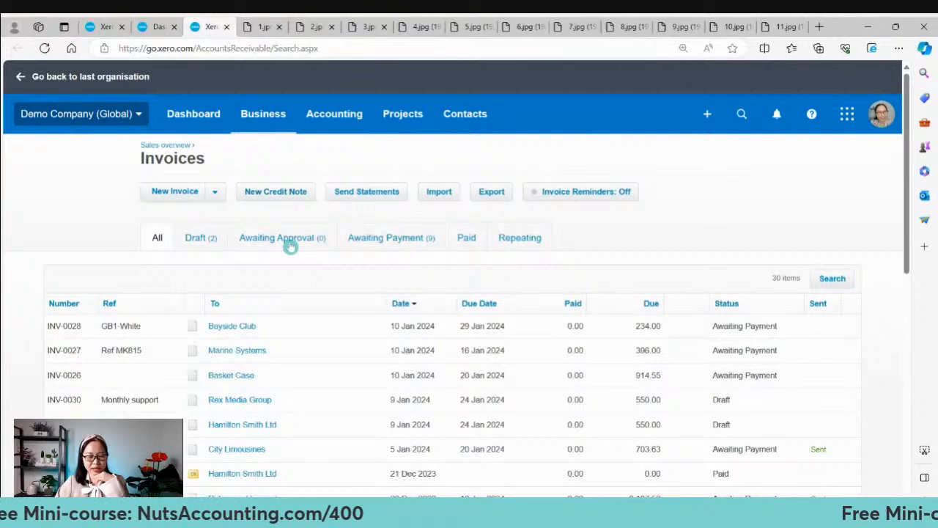
left_click(379, 242)
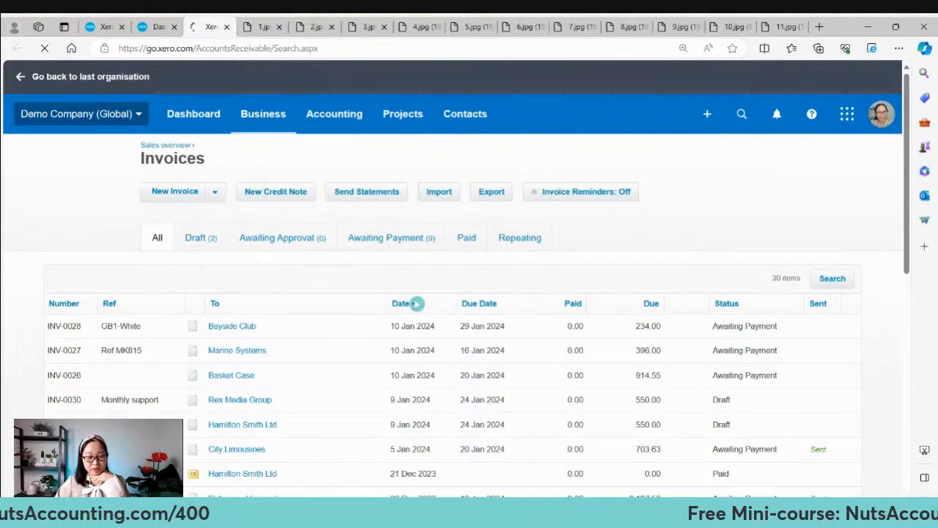
scroll(352, 337, "down", 1)
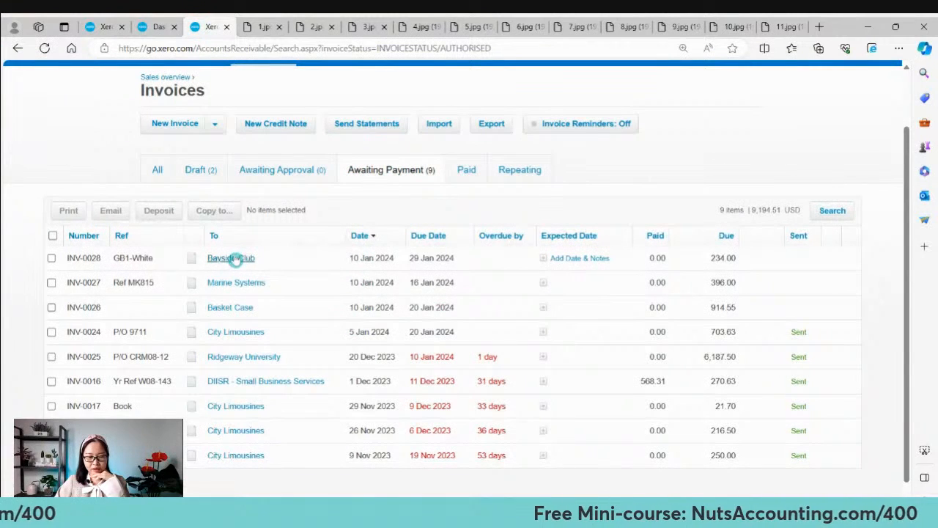
Open the Bayside Club invoice INV-0028 and review its line items and amount due.
left_click(231, 259)
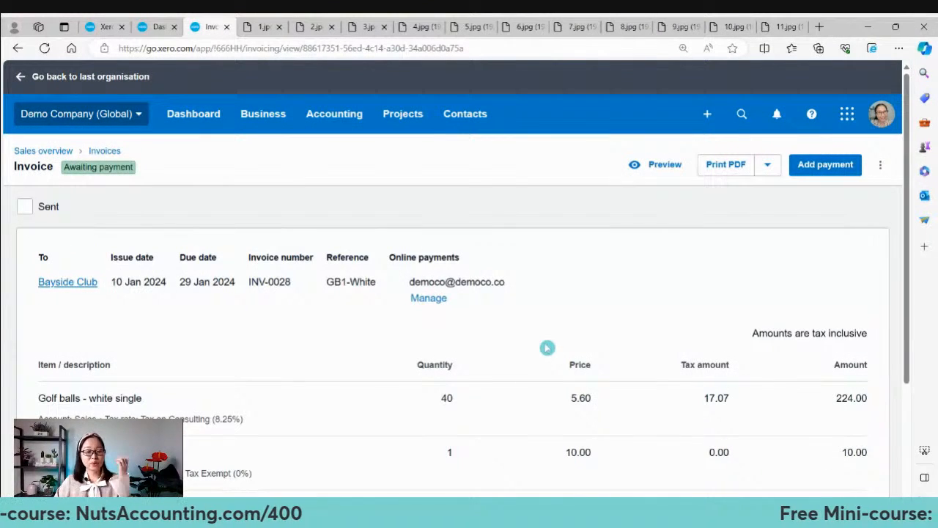
scroll(544, 347, "down", 2)
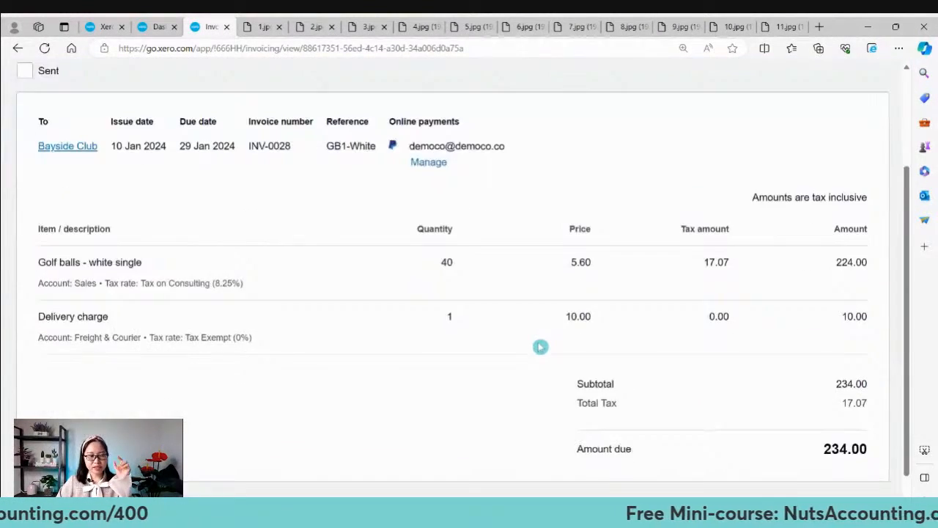
scroll(552, 349, "down", 1)
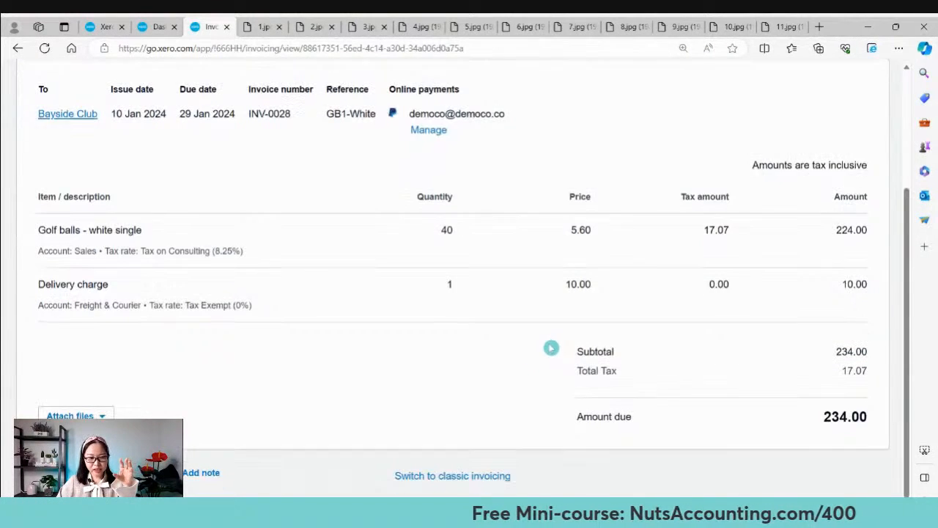
scroll(545, 345, "up", 3)
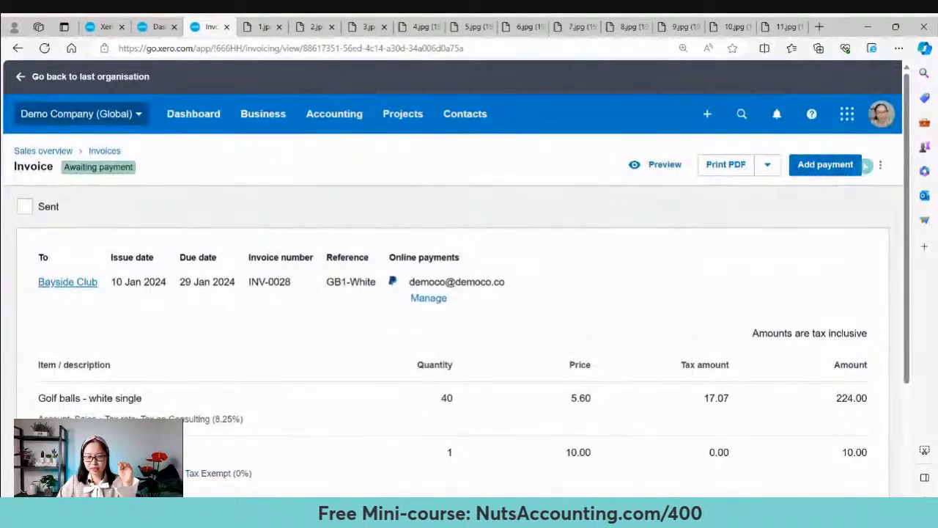
Start adding a payment to the Bayside Club invoice and review the accounts available to receive it.
left_click(842, 168)
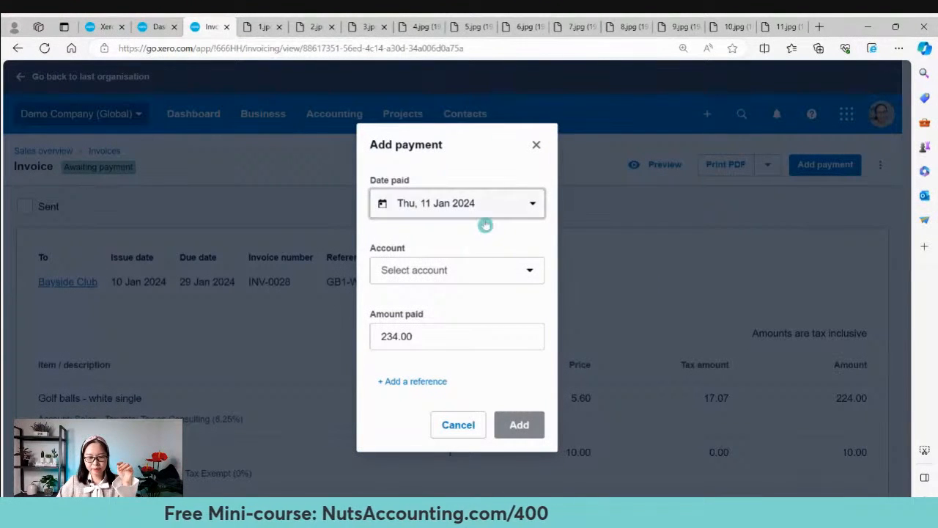
left_click(528, 272)
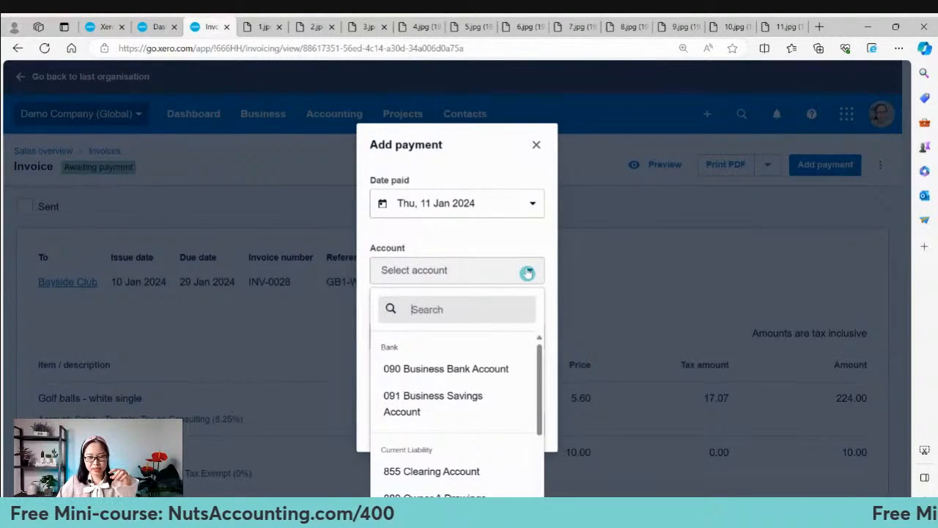
scroll(505, 392, "down", 3)
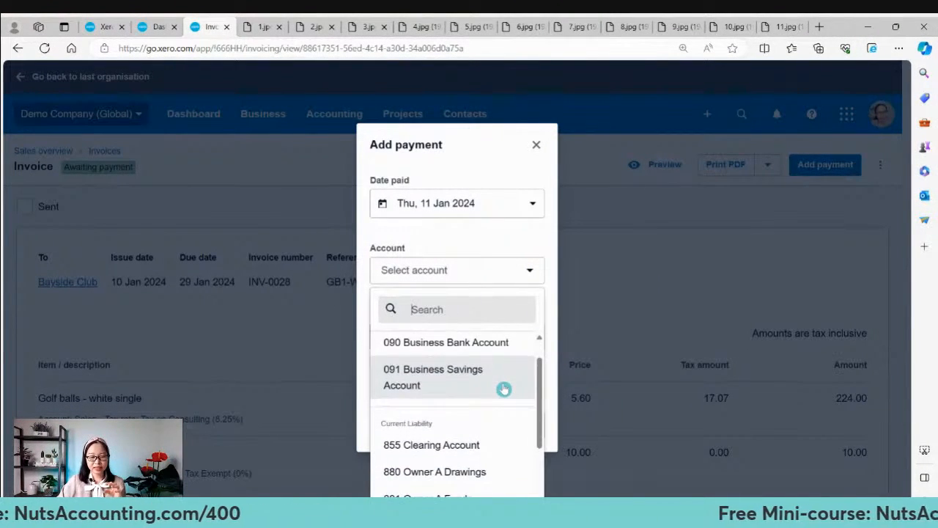
scroll(505, 387, "up", 3)
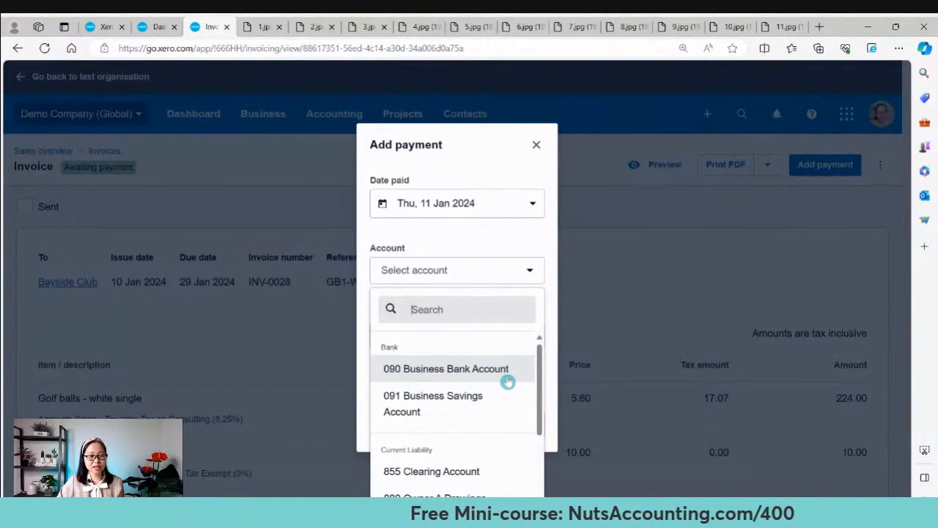
Enable payments to the new Courier Expense account, and compare that option with the account choices in the invoice's payment form.
left_click(103, 26)
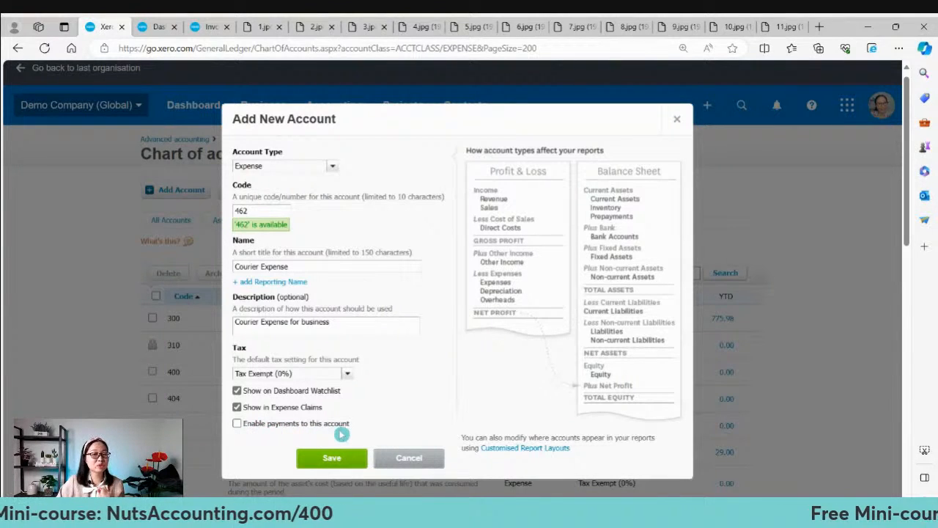
left_click(237, 423)
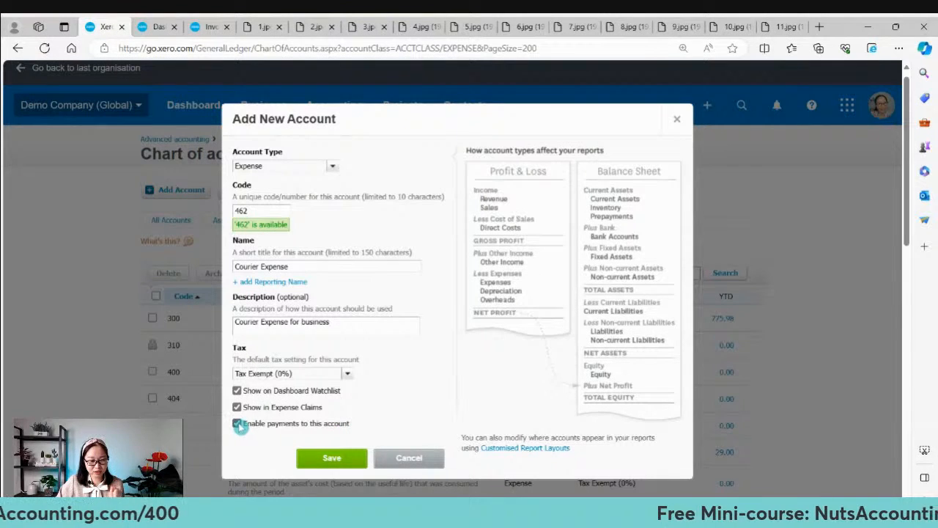
left_click(209, 26)
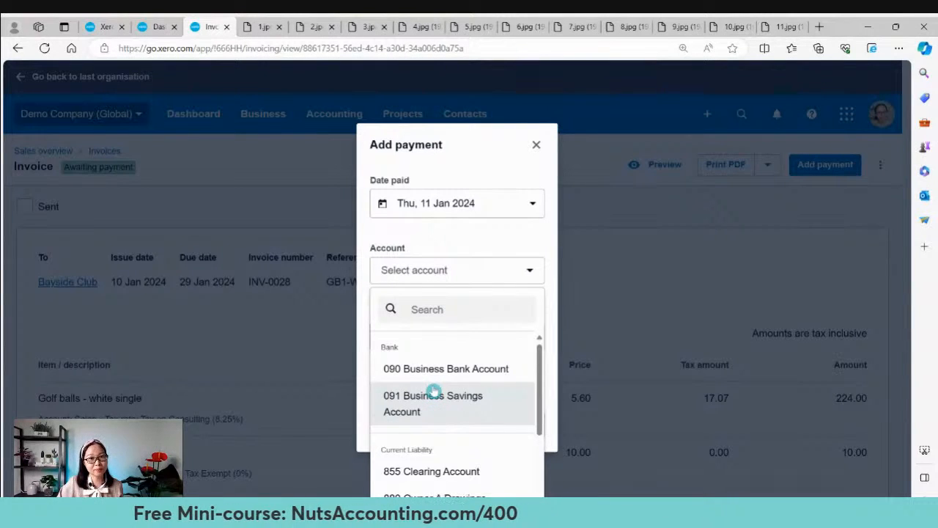
left_click(102, 26)
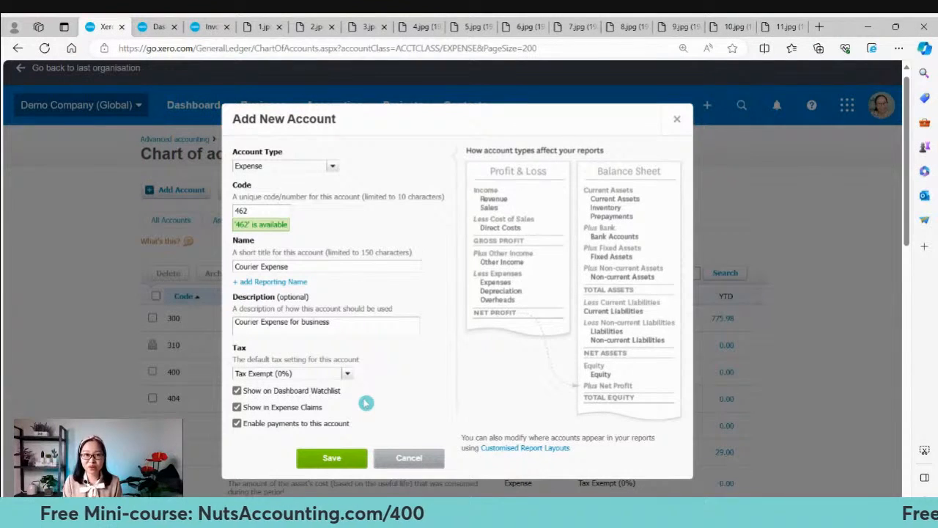
Keep payments enabled for the new Courier Expense account and save it to the chart of accounts.
left_click(238, 425)
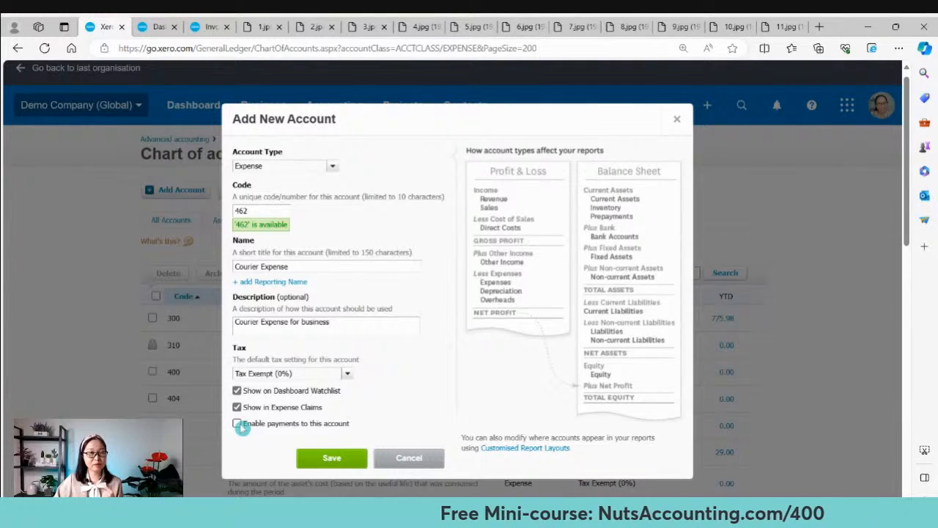
left_click(237, 424)
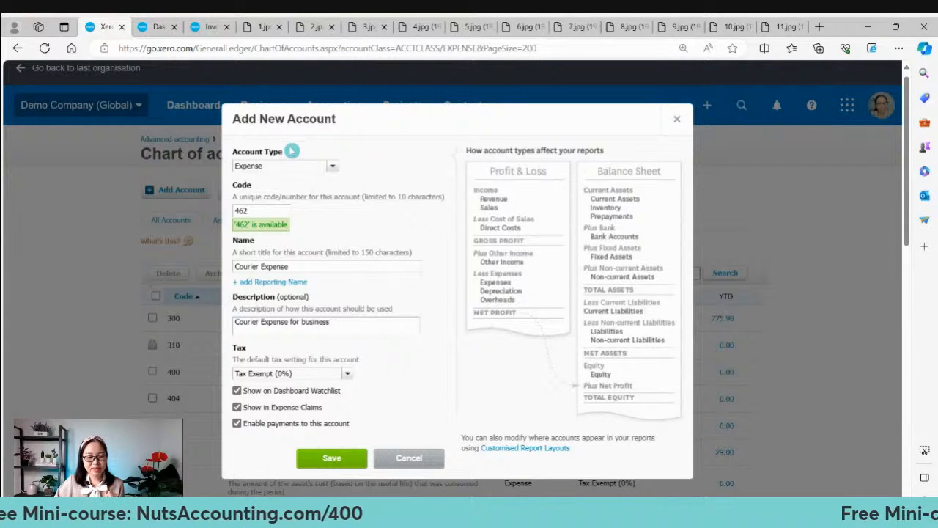
left_click(331, 460)
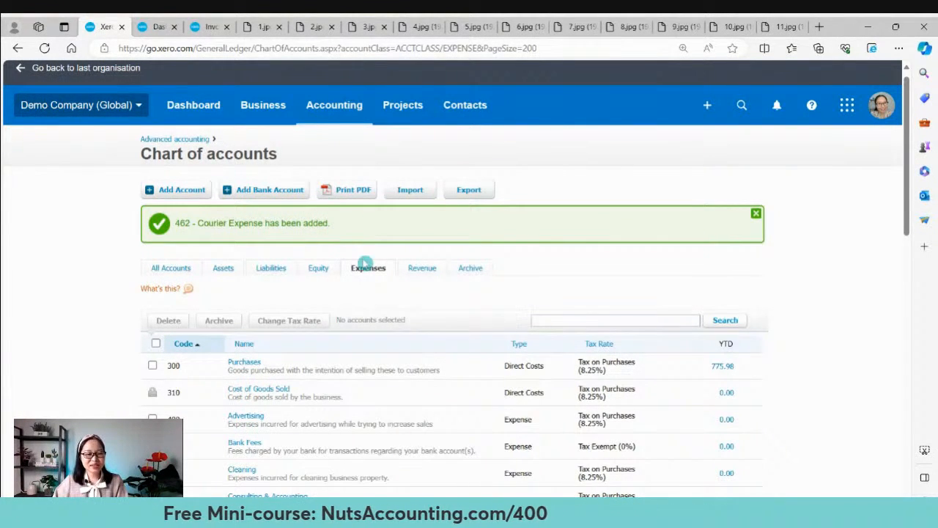
Refresh the dashboard and the Bayside Club invoice without adding a payment, and check the account watchlist for Courier Expense (462).
left_click(158, 26)
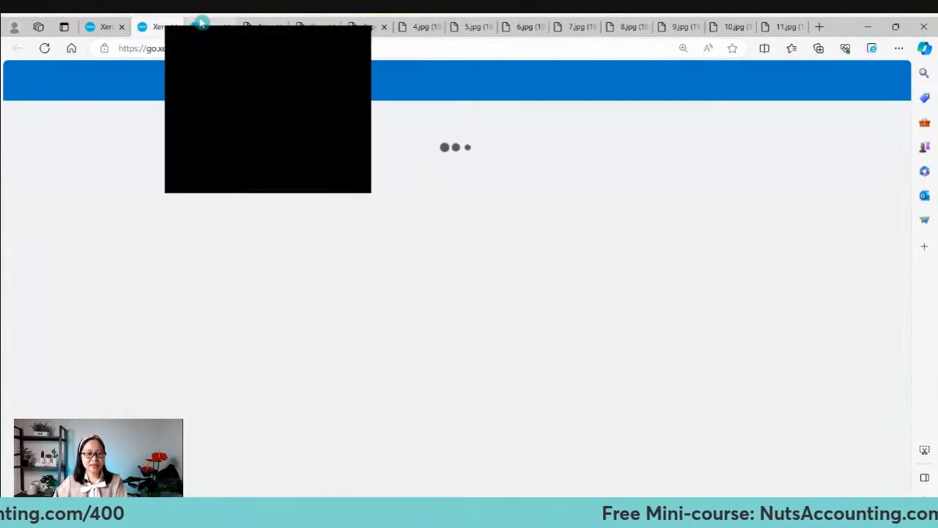
left_click(202, 24)
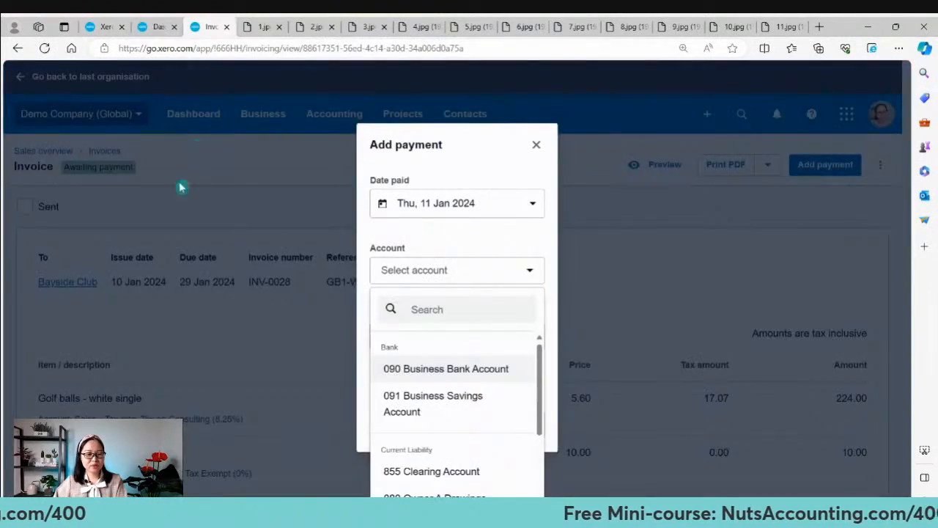
left_click(538, 146)
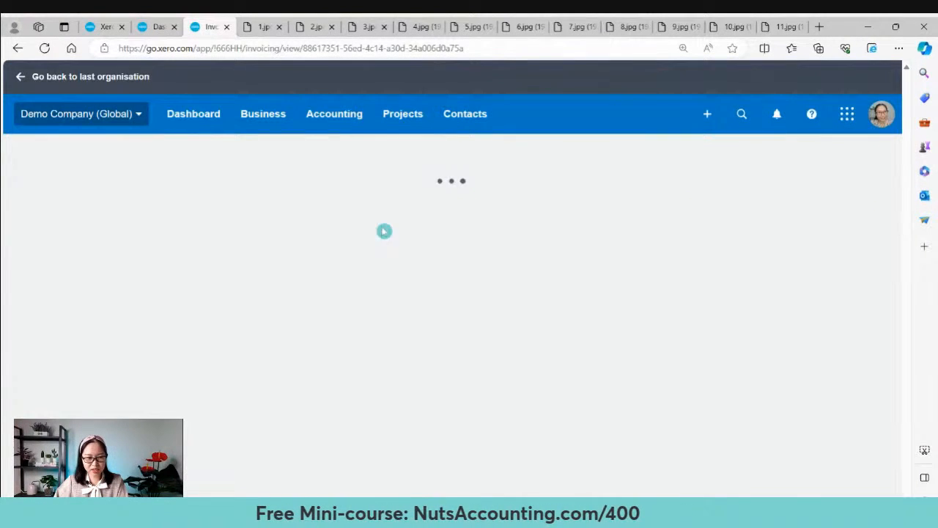
left_click(155, 24)
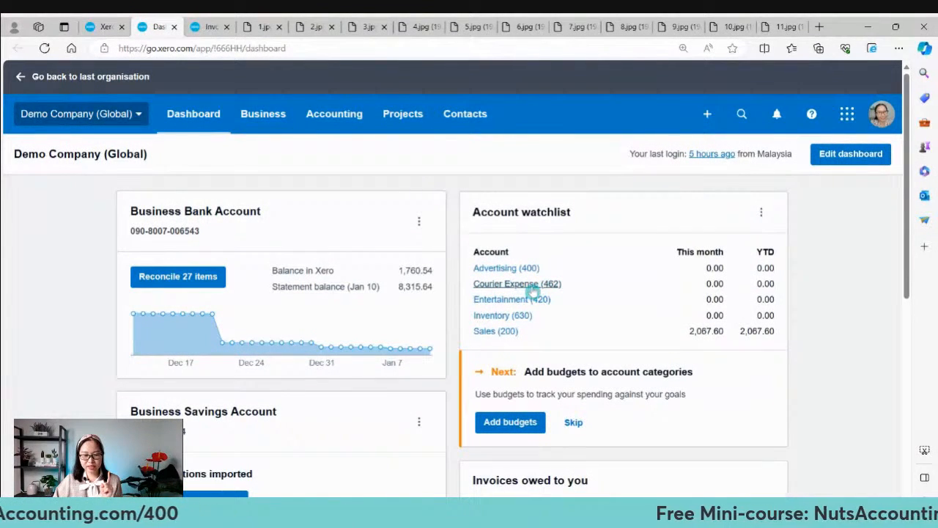
left_click_drag(553, 284, 473, 283)
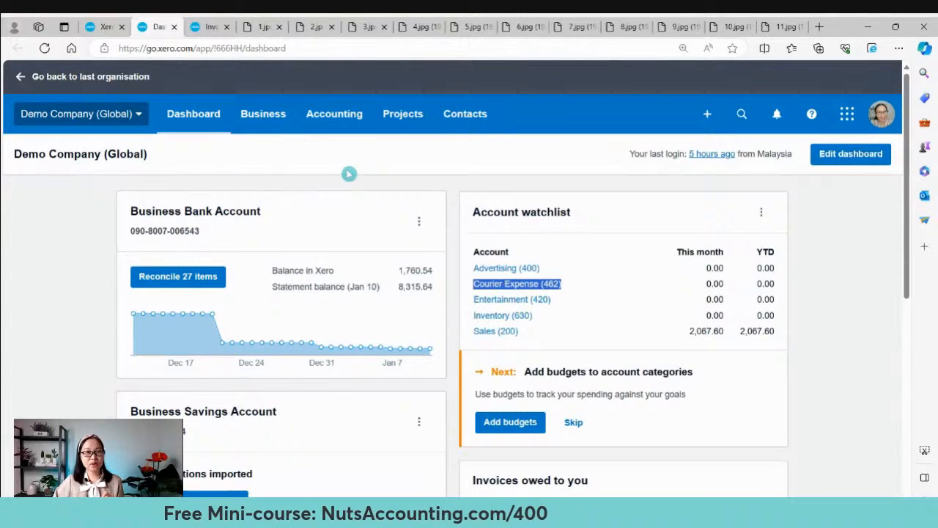
Start a payment on the Bayside Club invoice, review the receiving accounts for 462 Courier Expense, and close the form without adding a payment.
left_click(209, 26)
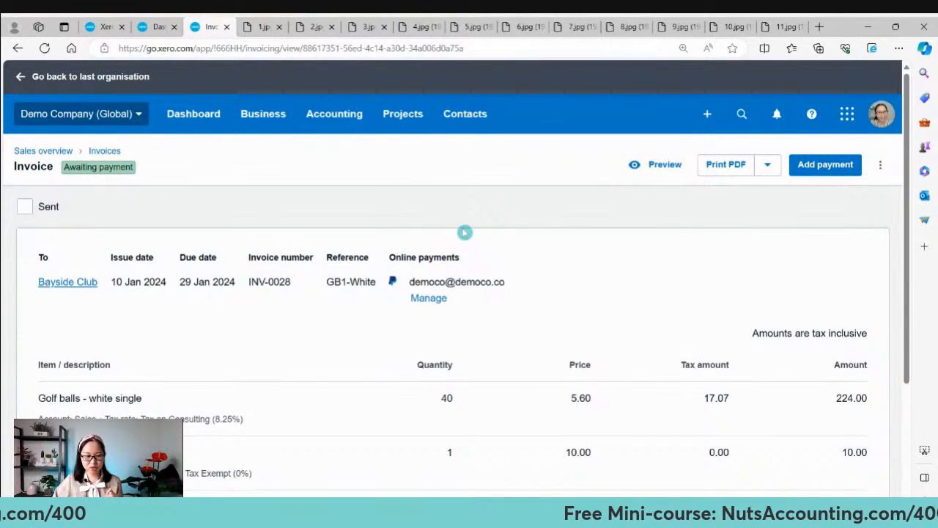
left_click(833, 176)
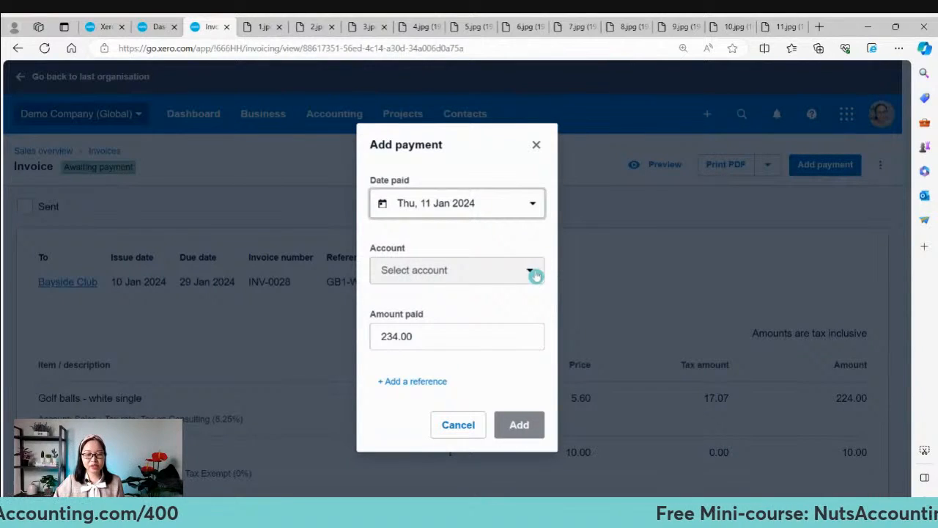
left_click_drag(377, 250, 406, 248)
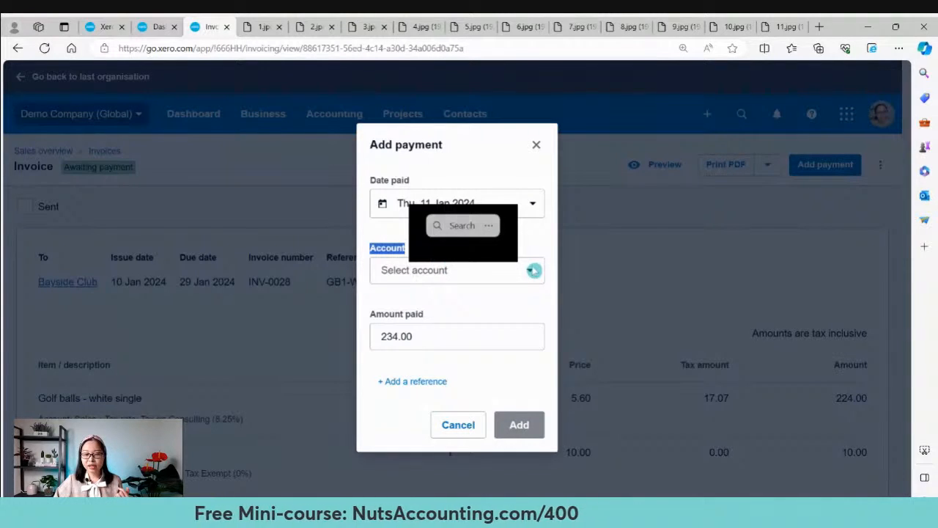
left_click(533, 271)
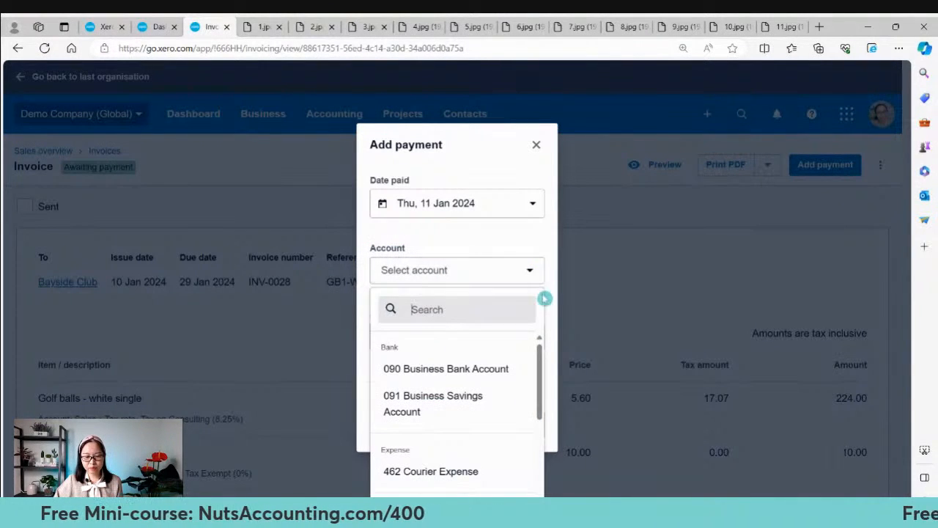
scroll(513, 403, "down", 1)
scroll(516, 411, "down", 1)
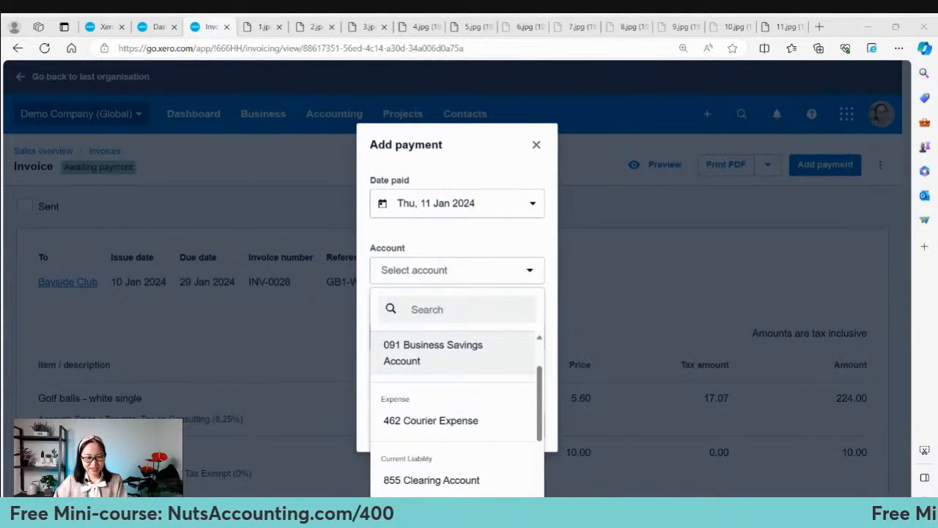
left_click(610, 377)
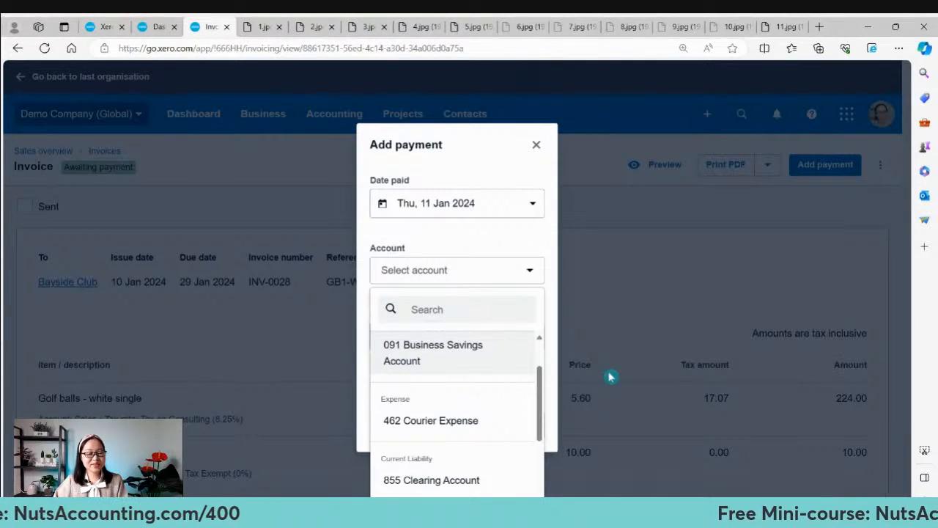
left_click(537, 146)
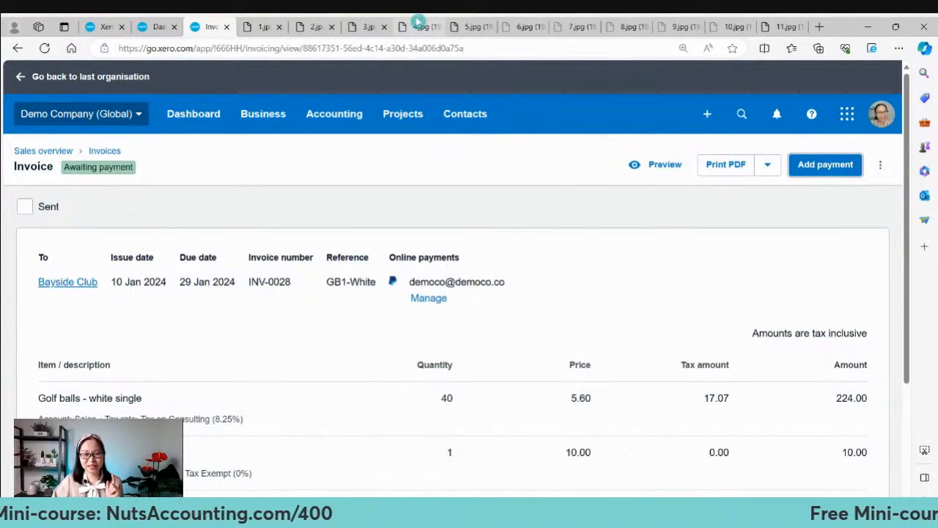
left_click(418, 27)
left_click(491, 25)
left_click(521, 25)
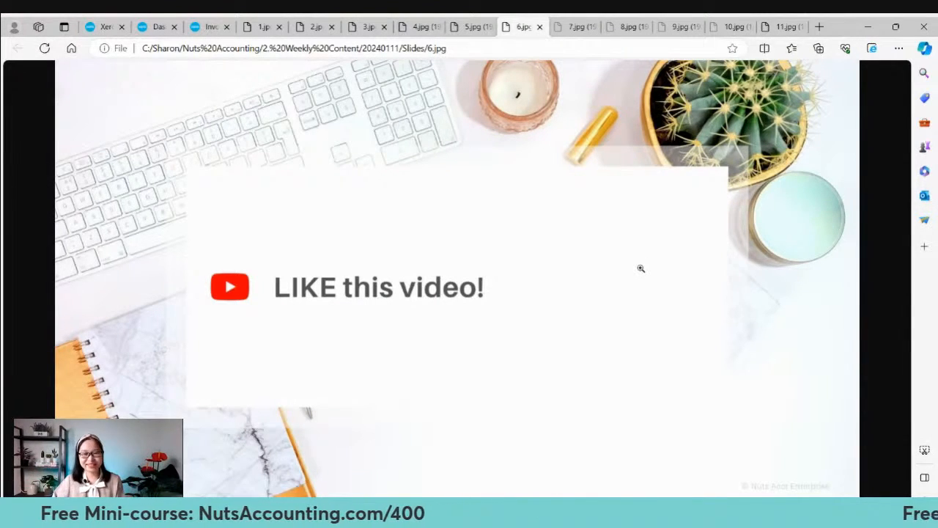
left_click(577, 25)
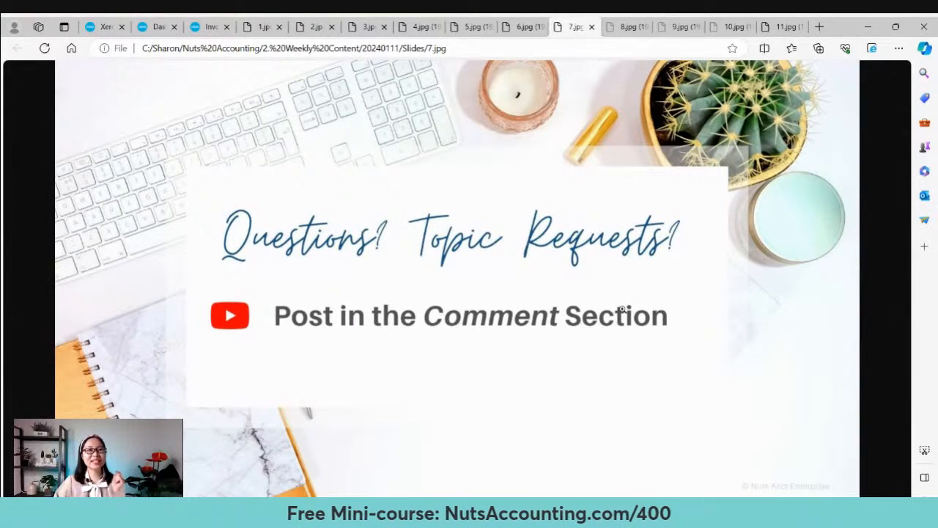
left_click(624, 25)
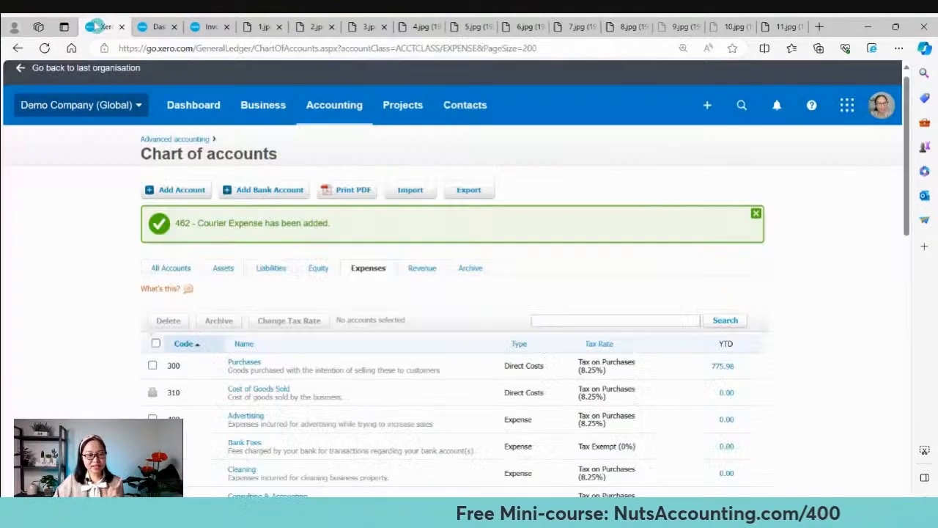
Try to search the expense accounts in the chart of accounts for "courier" and reload the page.
left_click(103, 26)
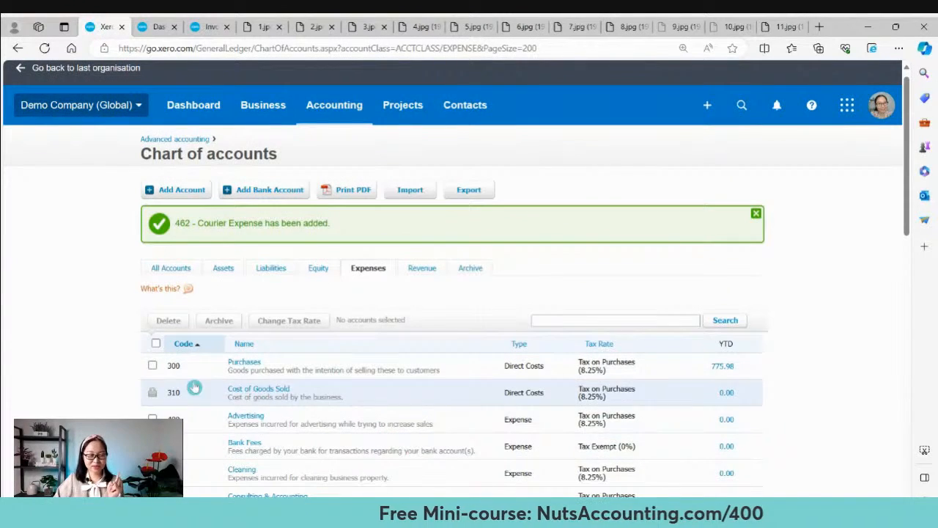
scroll(42, 403, "down", 3)
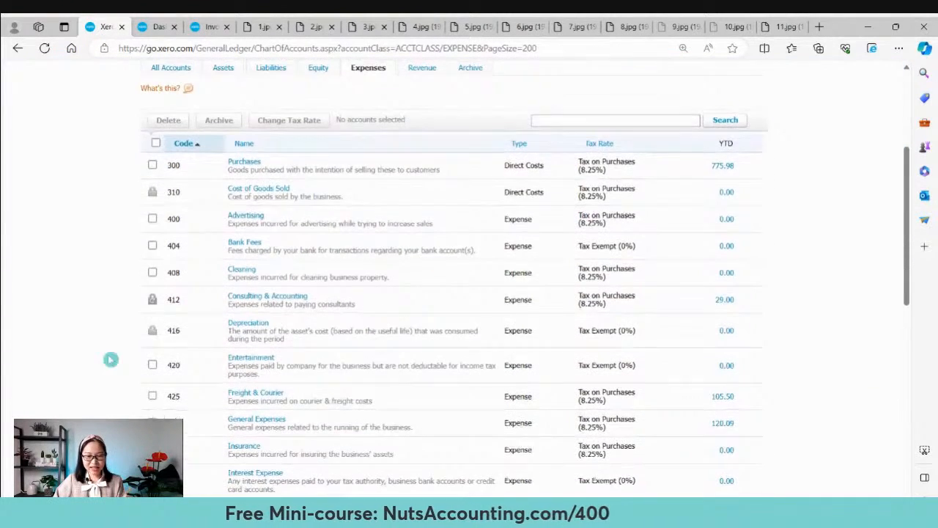
scroll(111, 359, "up", 2)
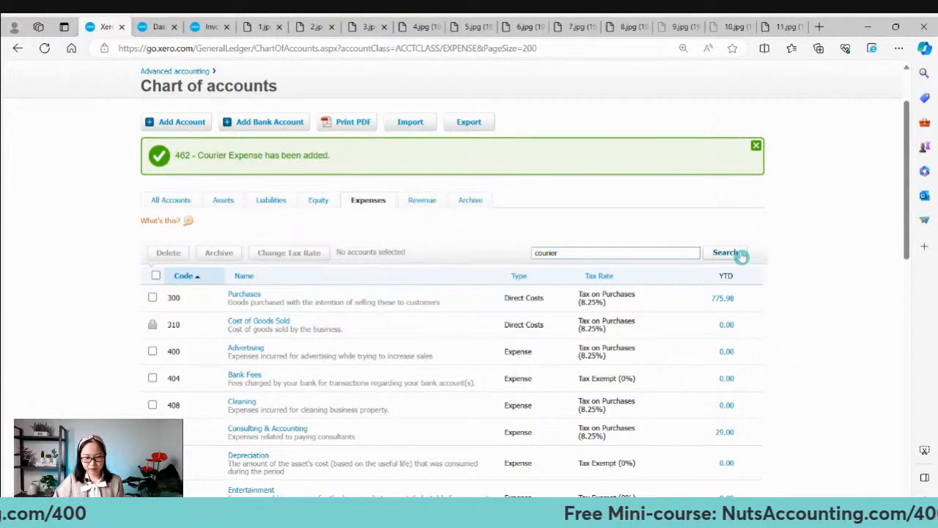
left_click(665, 249)
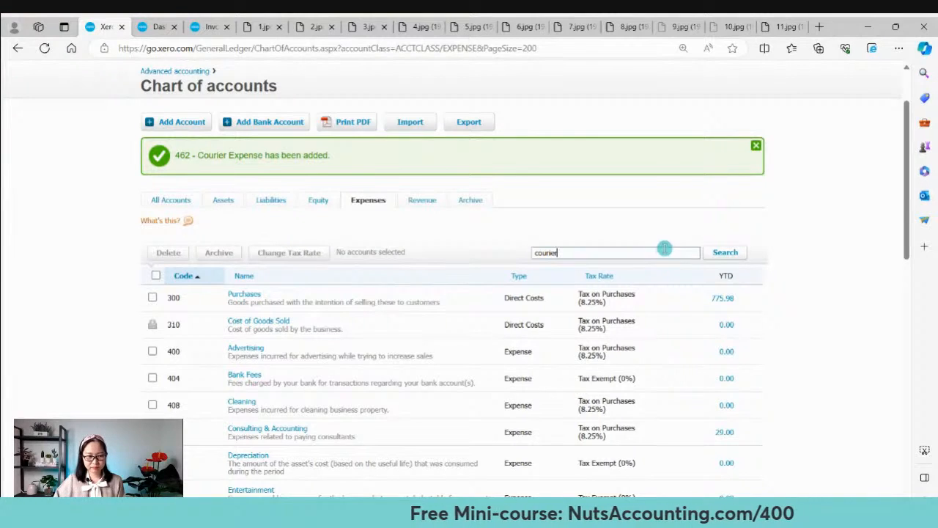
scroll(744, 293, "down", 3)
scroll(792, 306, "up", 4)
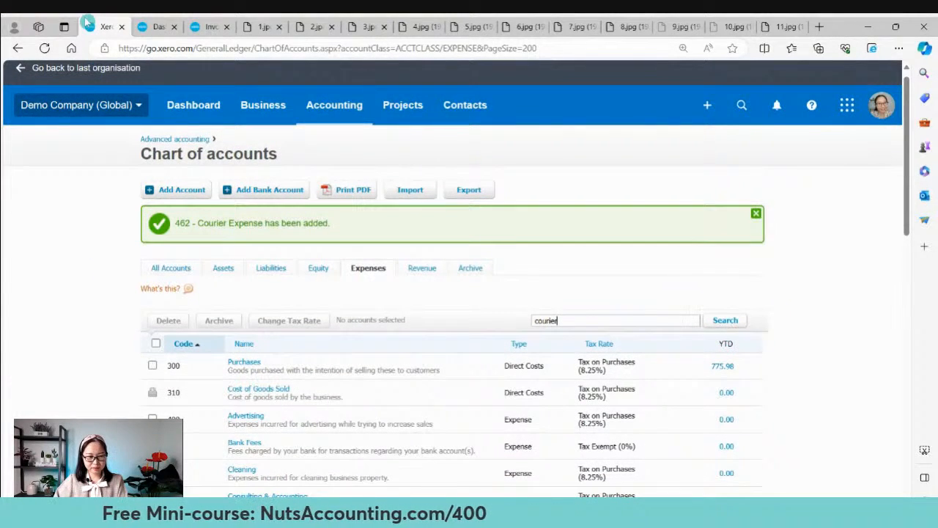
left_click(44, 48)
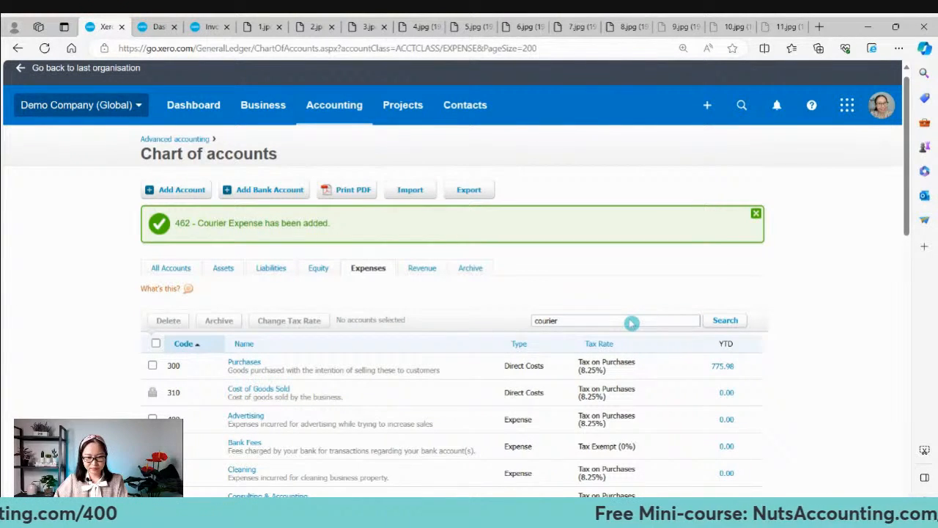
Open the chart of accounts from the invoice's browser tab and search all accounts for "courier".
left_click(199, 24)
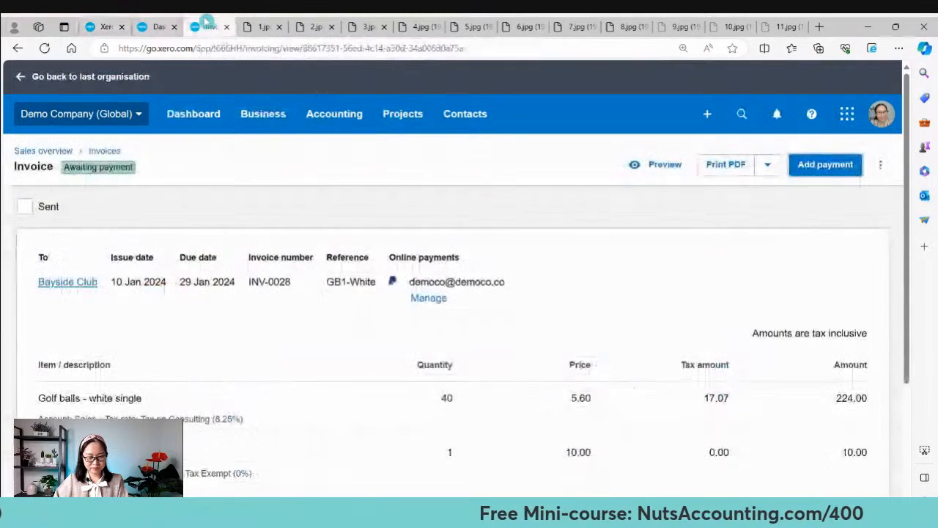
left_click(315, 114)
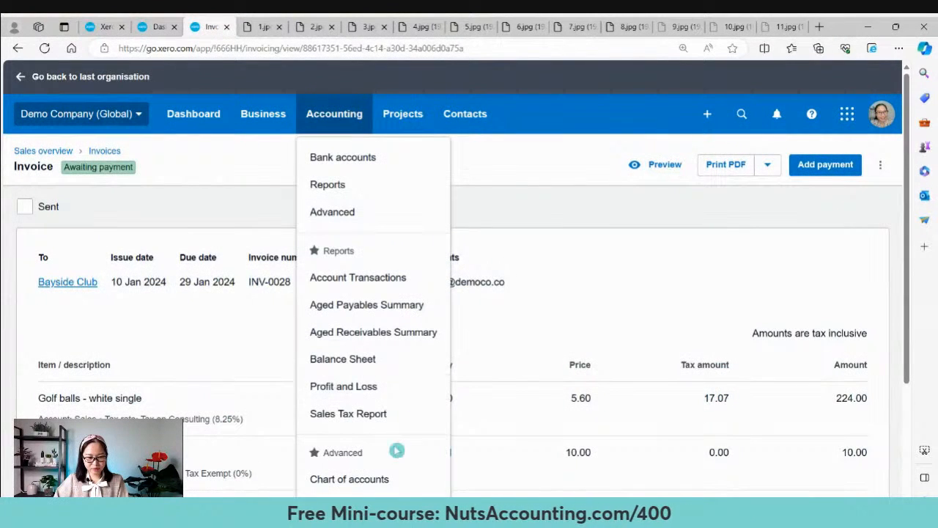
left_click(339, 478)
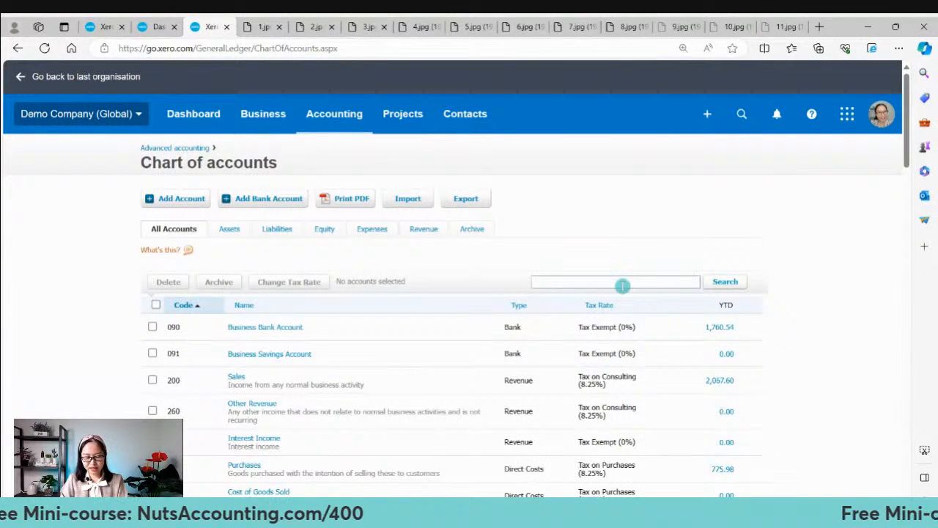
type("courier")
key("Return")
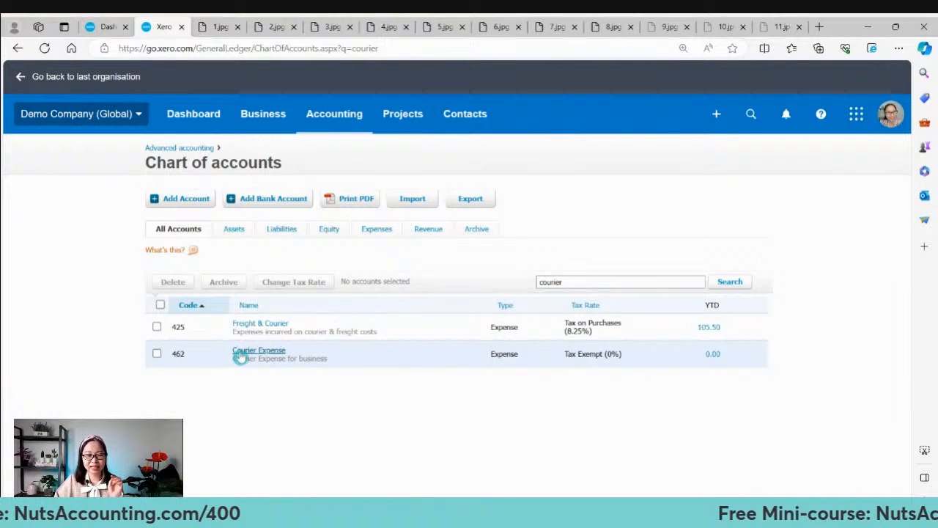
Open the details of account 462, Courier Expense, and change its name to "Courier & postage Expense".
left_click(240, 354)
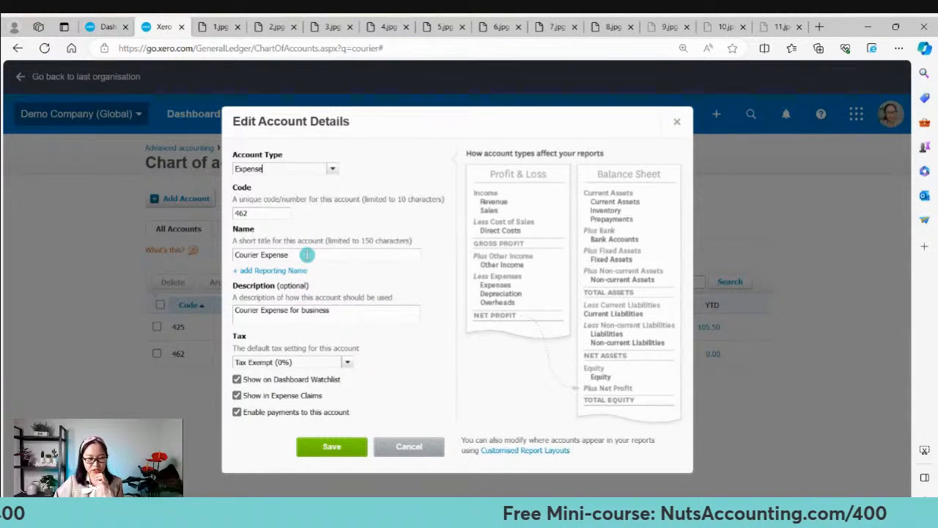
left_click(264, 254)
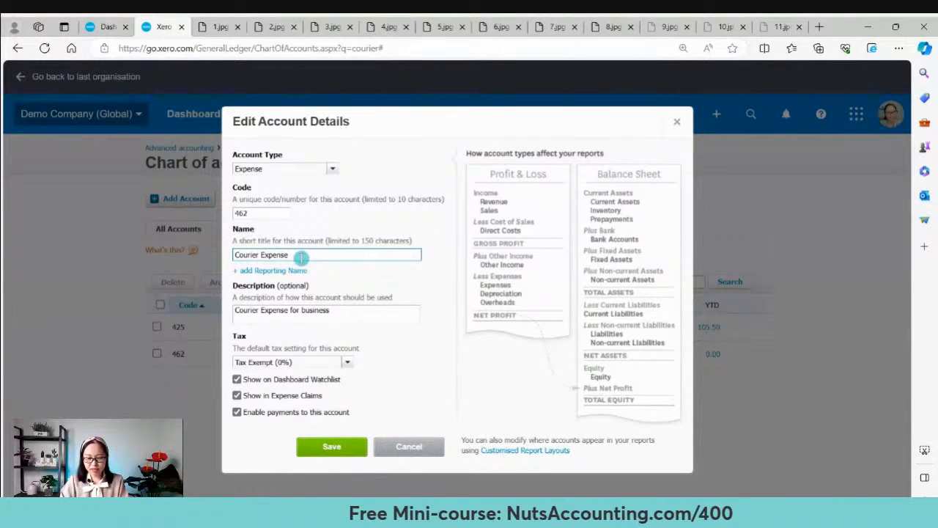
type("& posit")
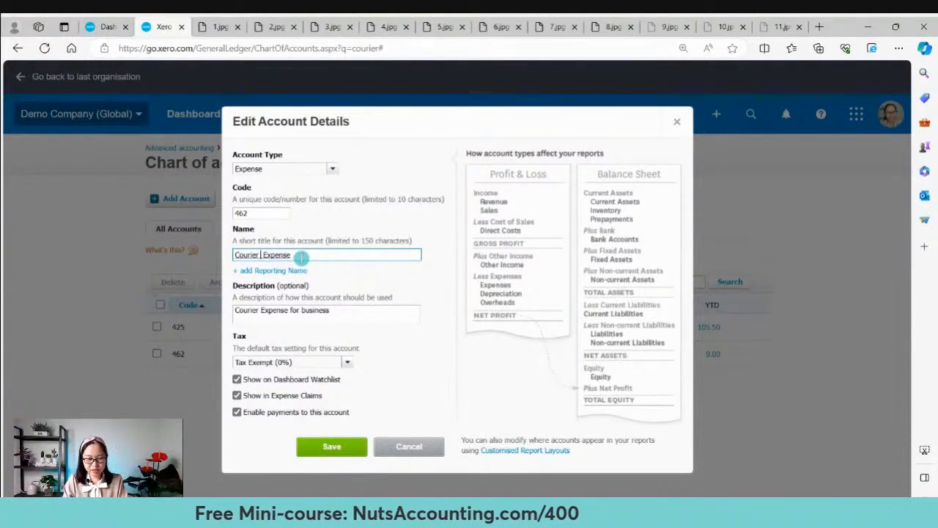
type("age")
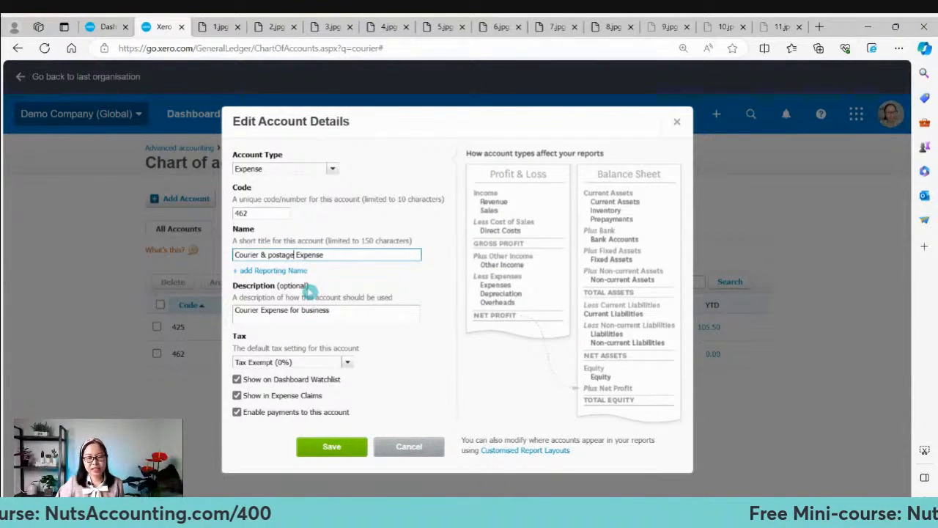
Disable the dashboard watchlist, expense claims and payments options for account 462, set its tax to Tax on Goods (8.75%), and save.
left_click(237, 412)
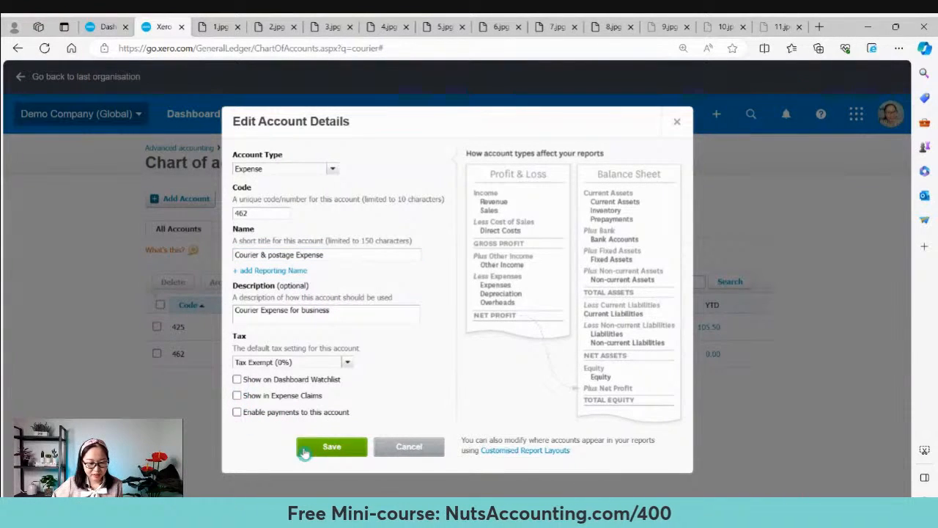
left_click(237, 380)
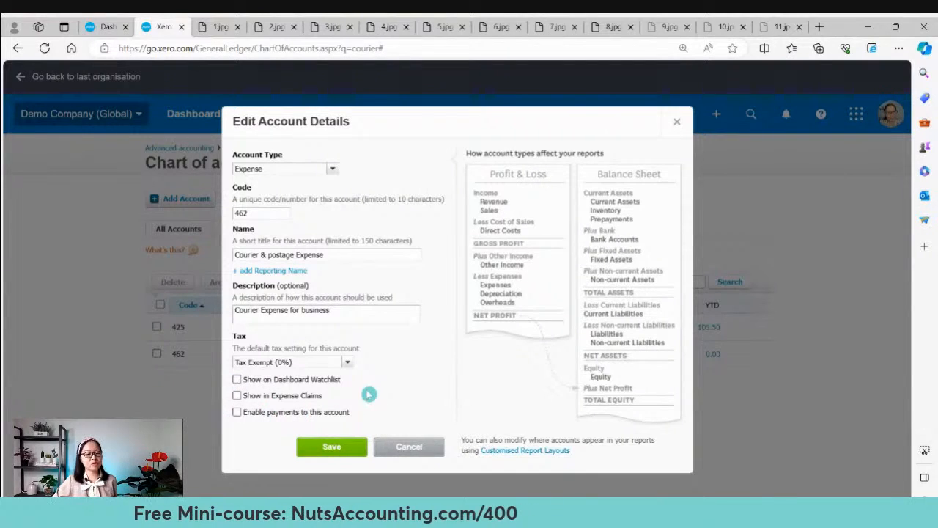
left_click(350, 366)
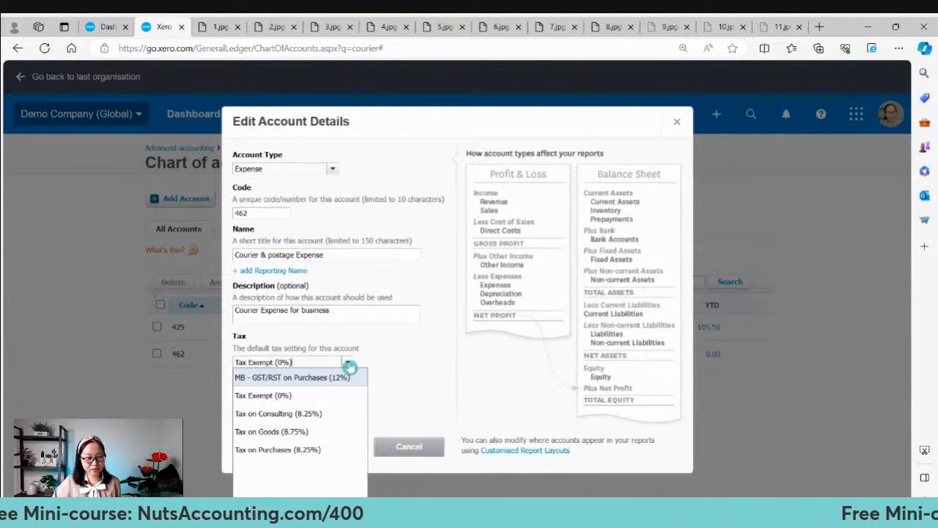
left_click(328, 439)
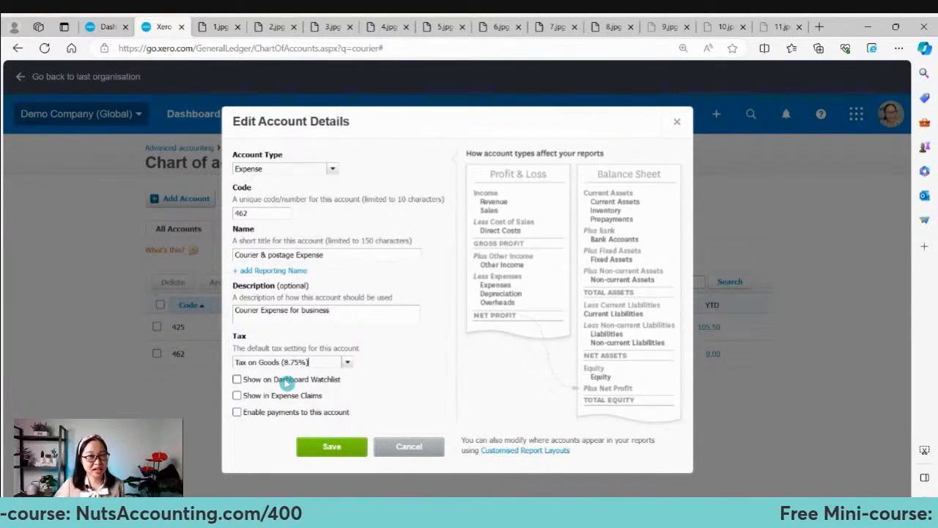
left_click(331, 447)
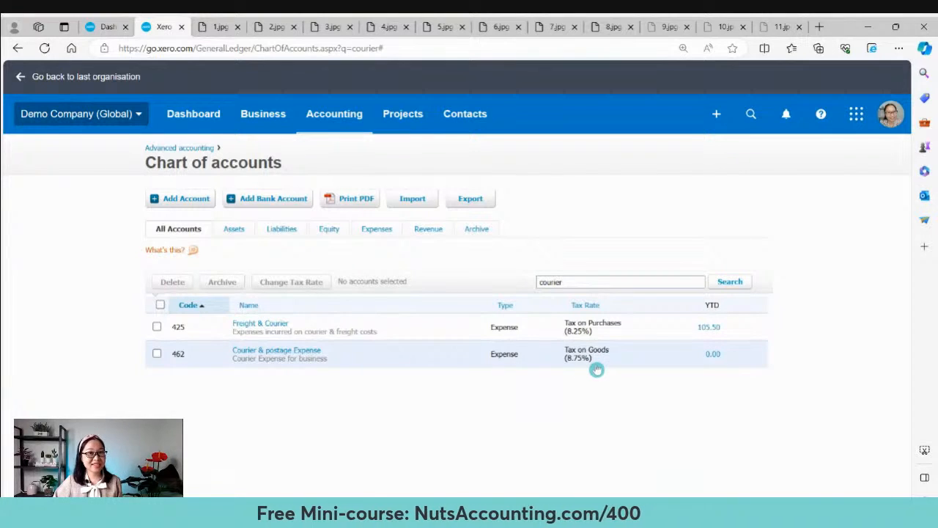
Show slide 8.jpg on editing an existing account and slide 9.jpg in their browser tabs.
left_click(555, 27)
left_click(614, 26)
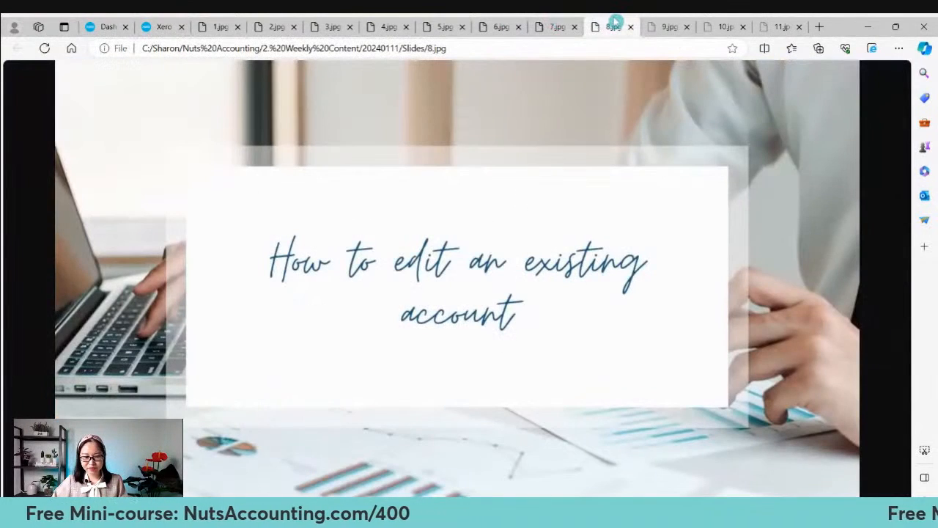
left_click(655, 25)
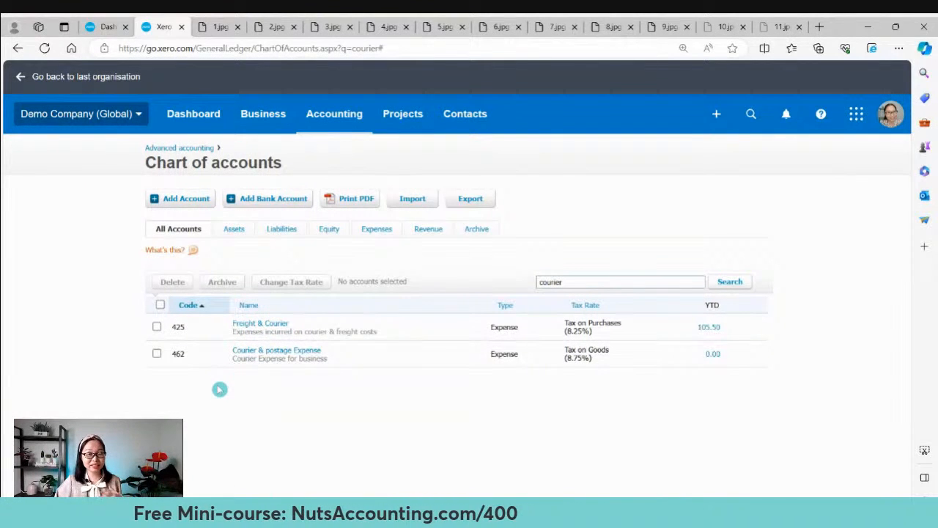
Select account 462, Courier & postage Expense, look at its tax rate change option without saving, and delete the account.
left_click(157, 356)
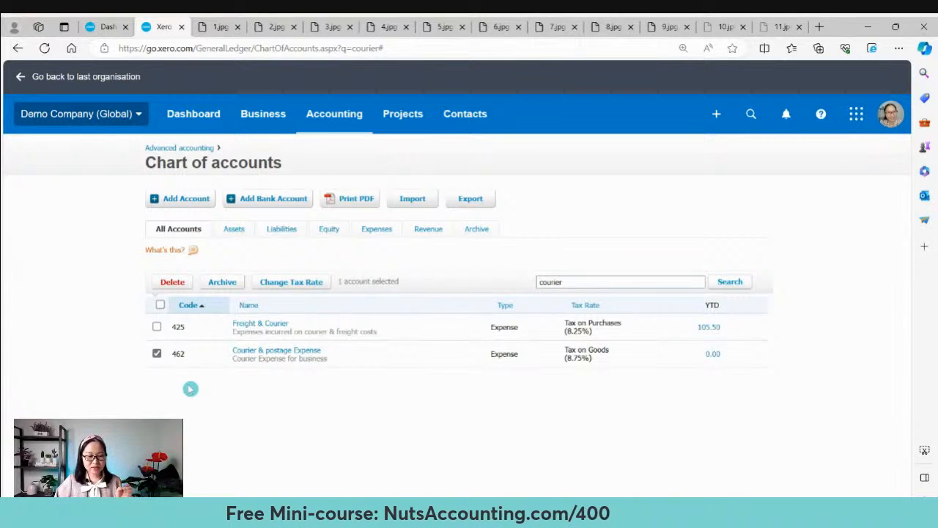
left_click(157, 354)
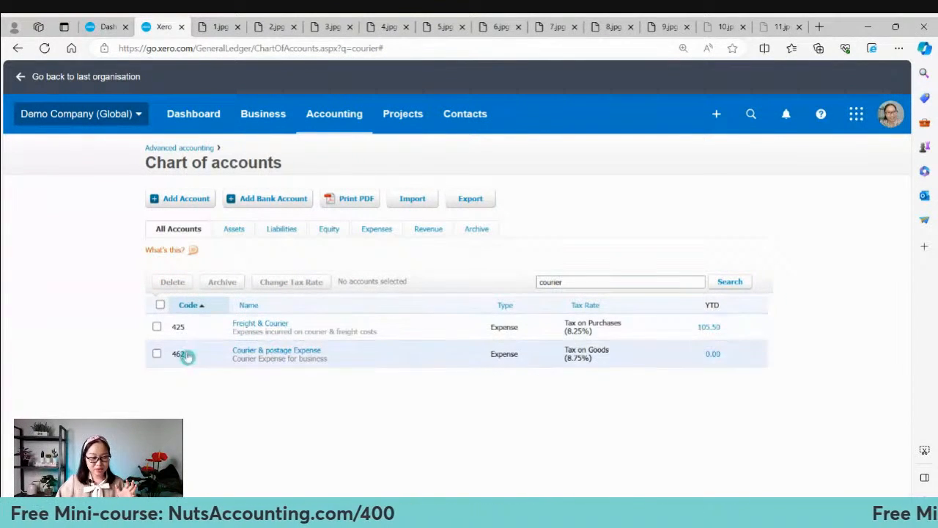
left_click(157, 354)
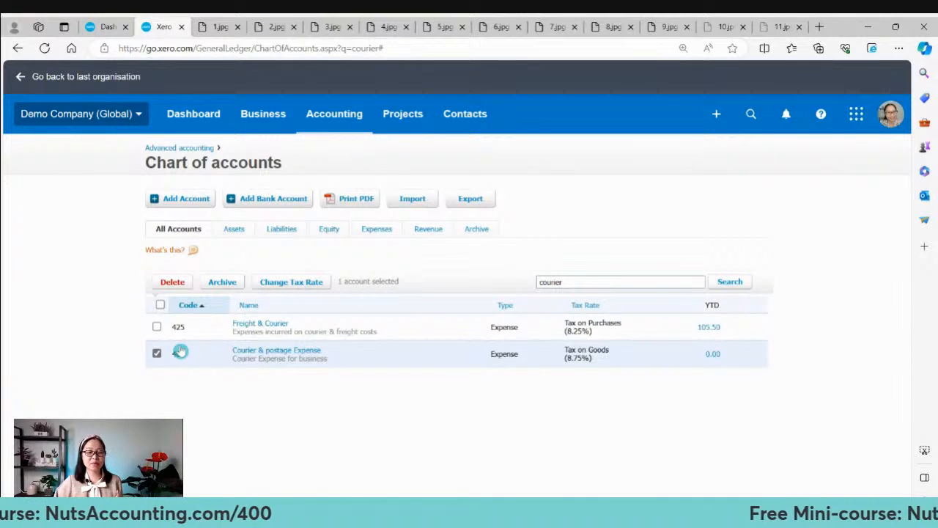
left_click(272, 286)
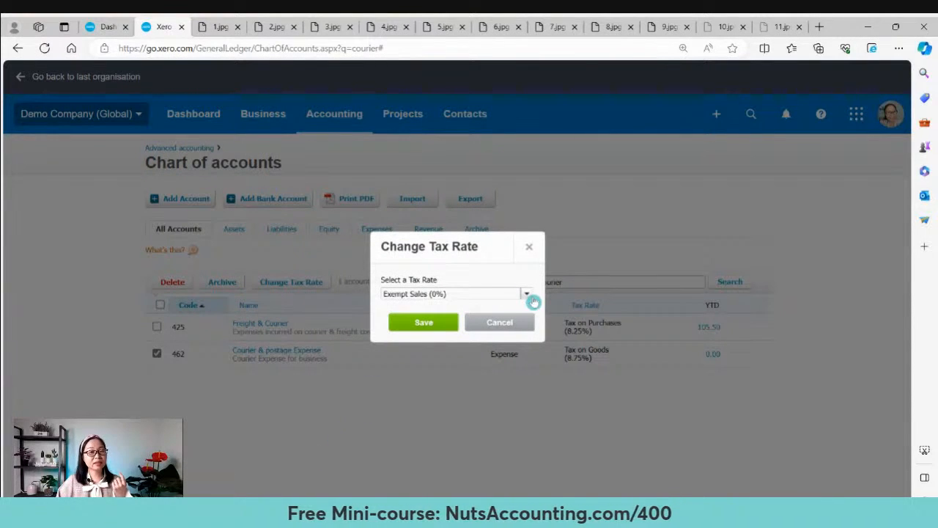
left_click(520, 331)
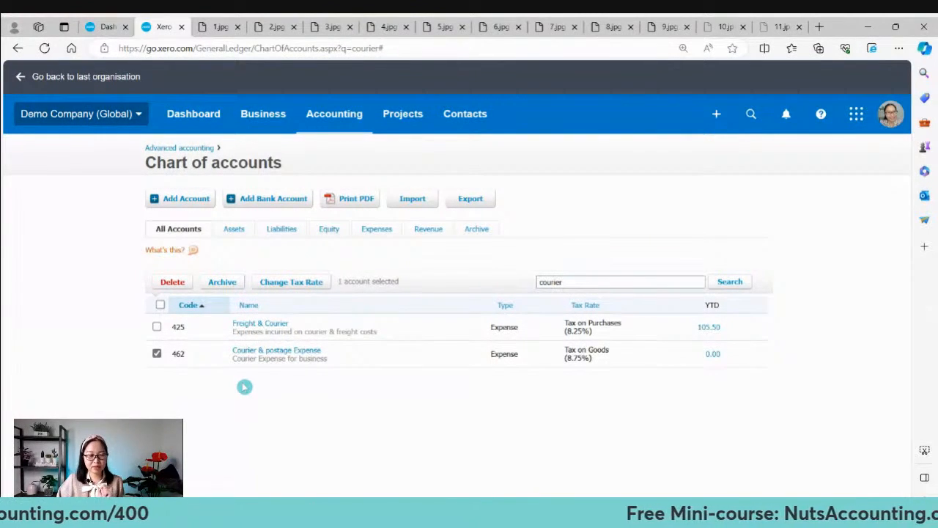
left_click(172, 283)
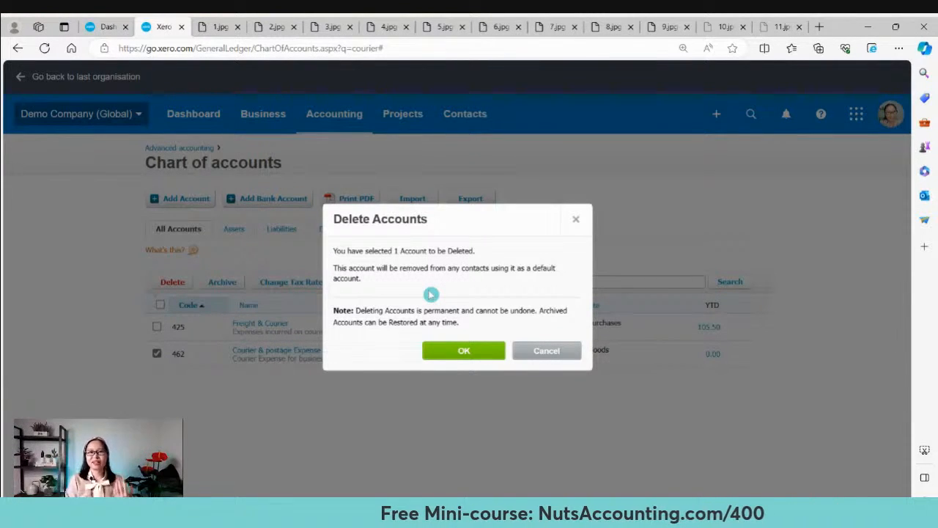
left_click(446, 352)
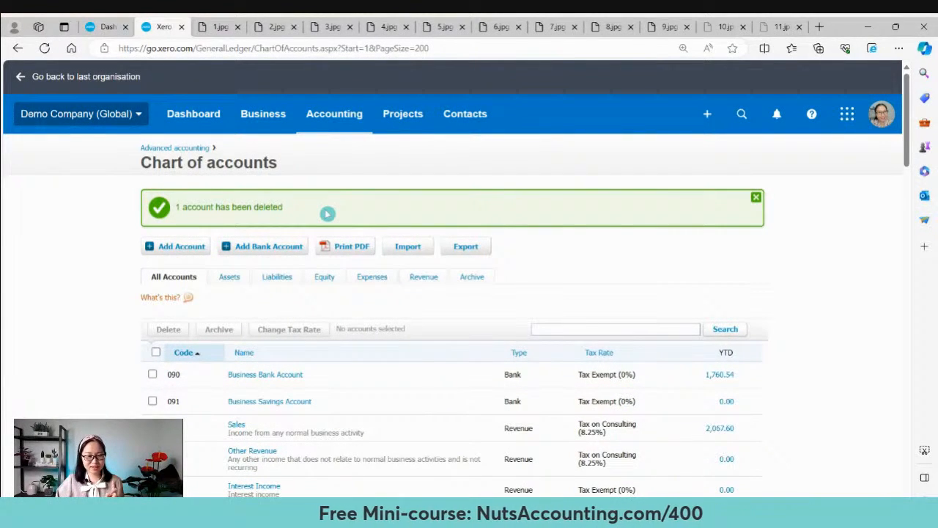
Show slide 9.jpg and the dashboard, return to the chart of accounts, and search all accounts for "courier".
left_click(670, 25)
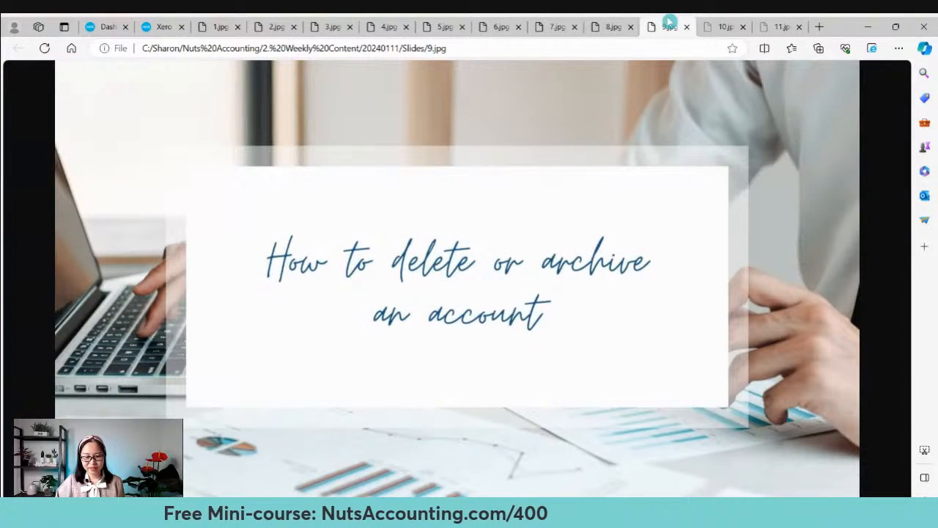
left_click(98, 22)
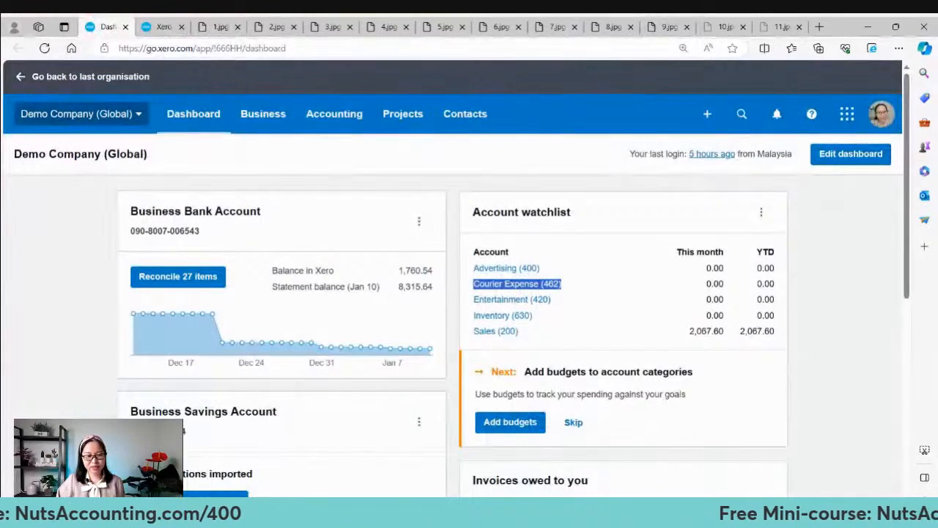
left_click(176, 24)
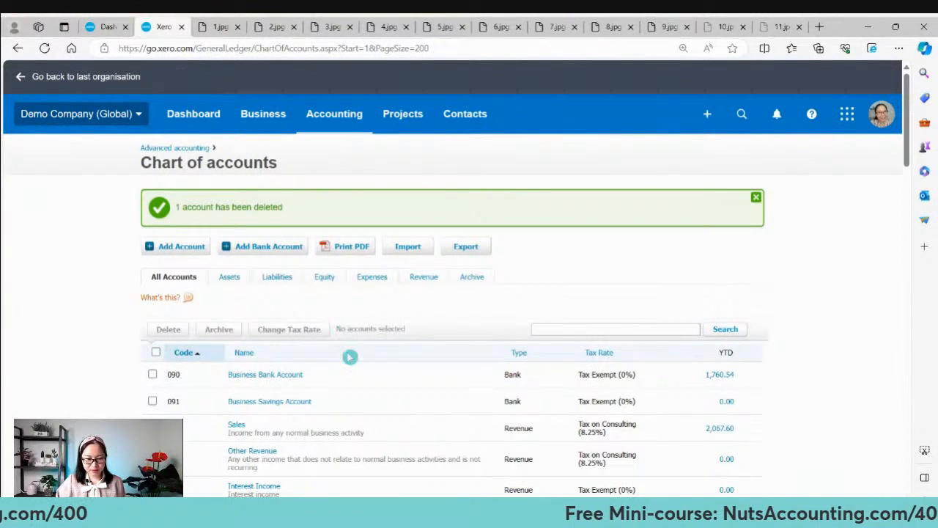
left_click(598, 329)
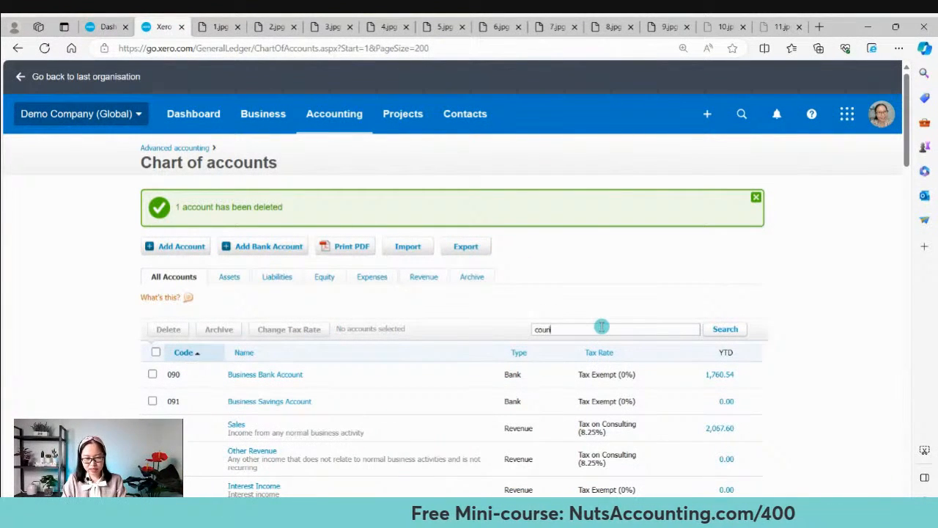
type("courier")
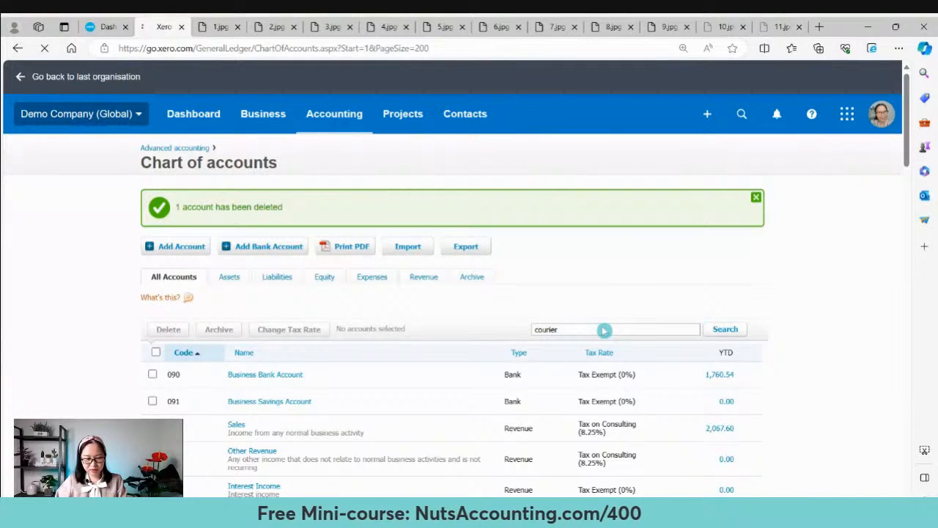
key("Return")
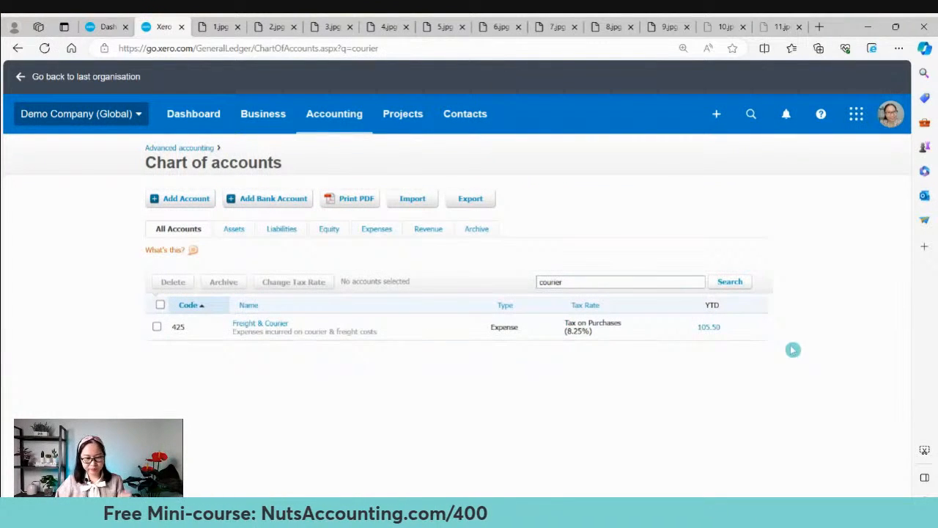
Archive account 425, Freight & Courier.
left_click(157, 328)
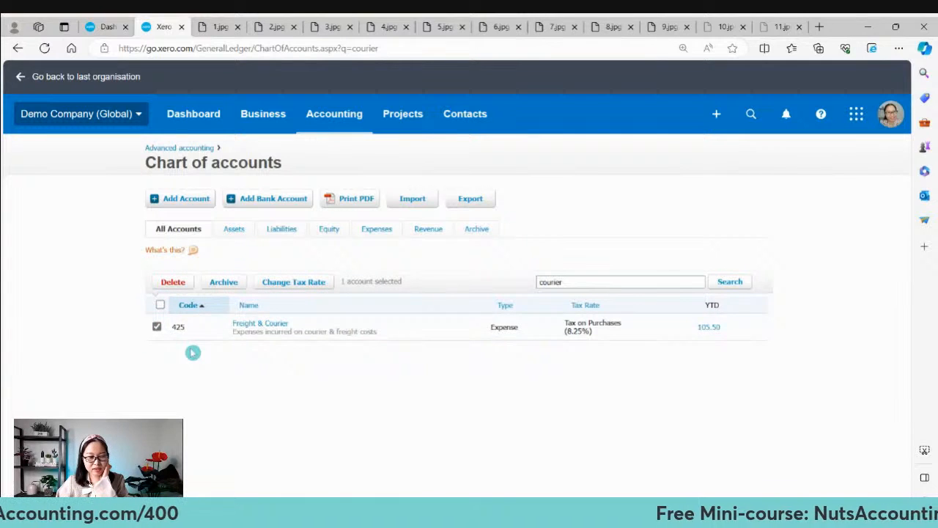
left_click(221, 285)
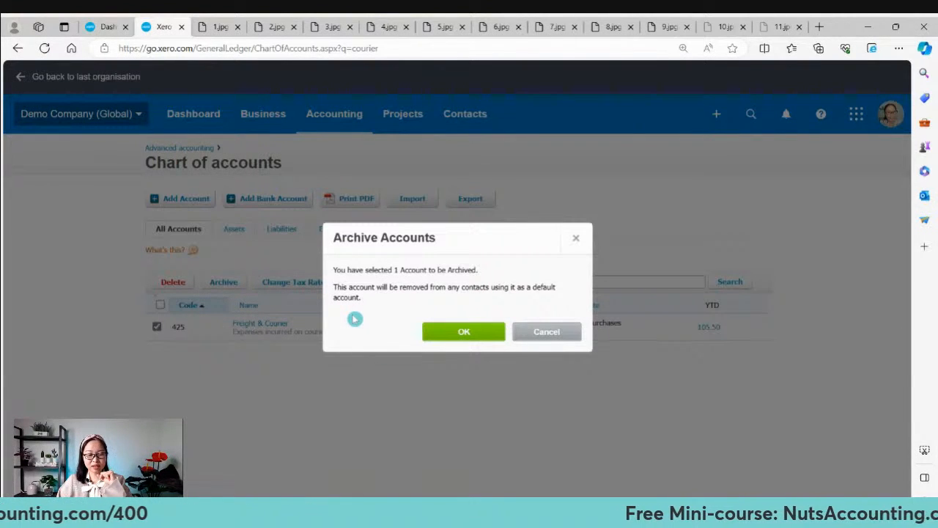
left_click(456, 335)
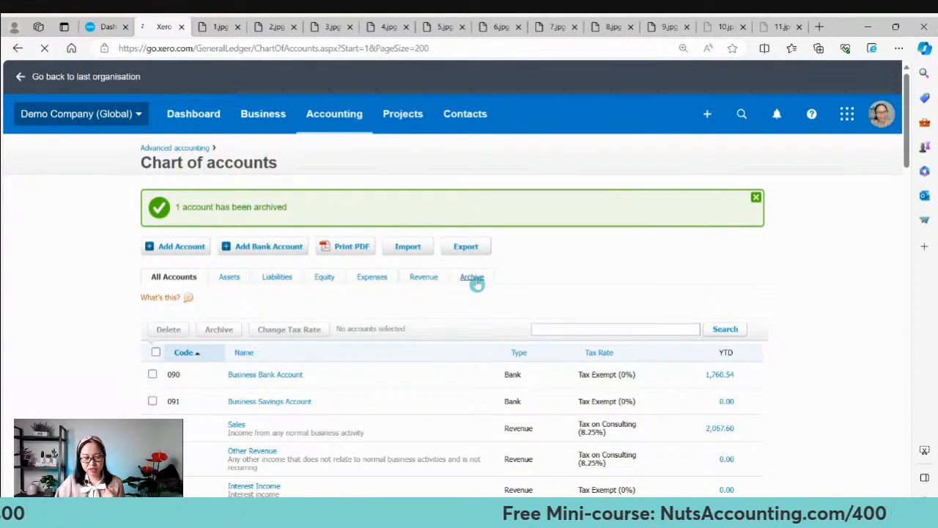
Restore account 425, Freight & Courier, from the archived accounts.
left_click(475, 281)
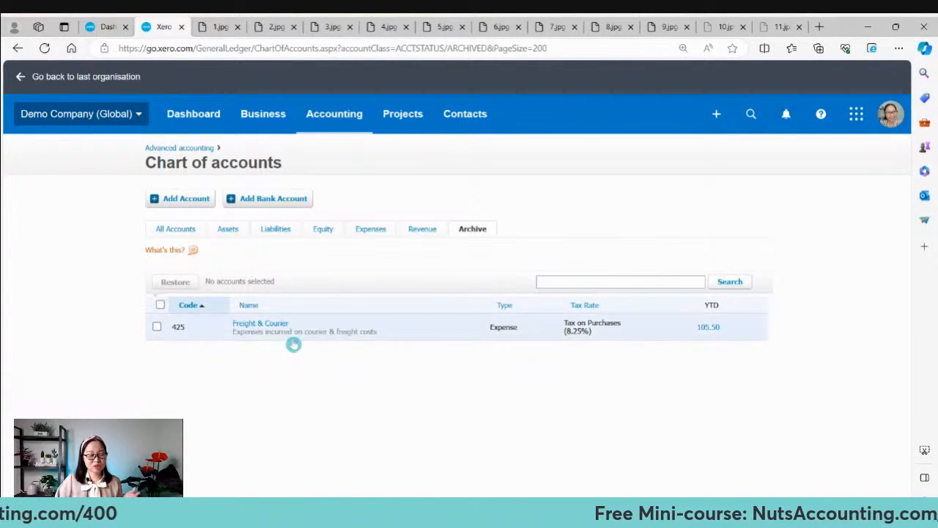
left_click(158, 327)
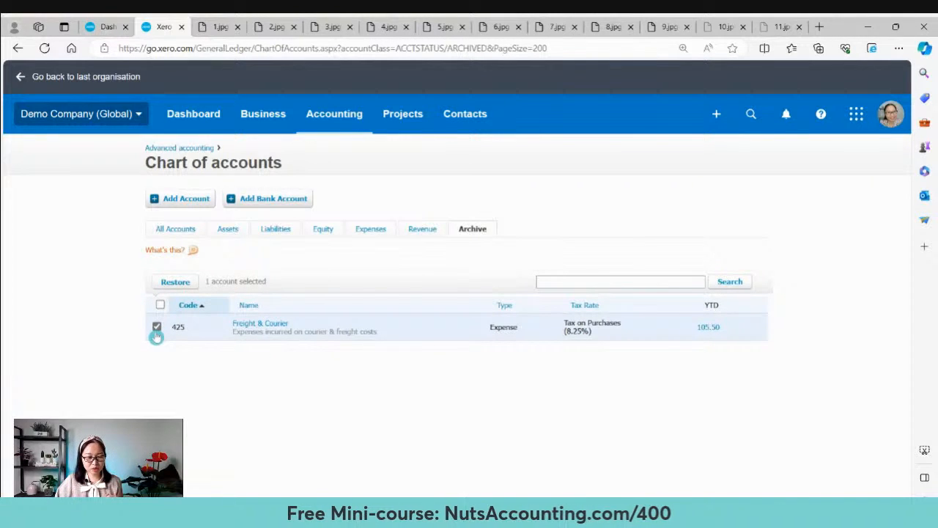
left_click(173, 285)
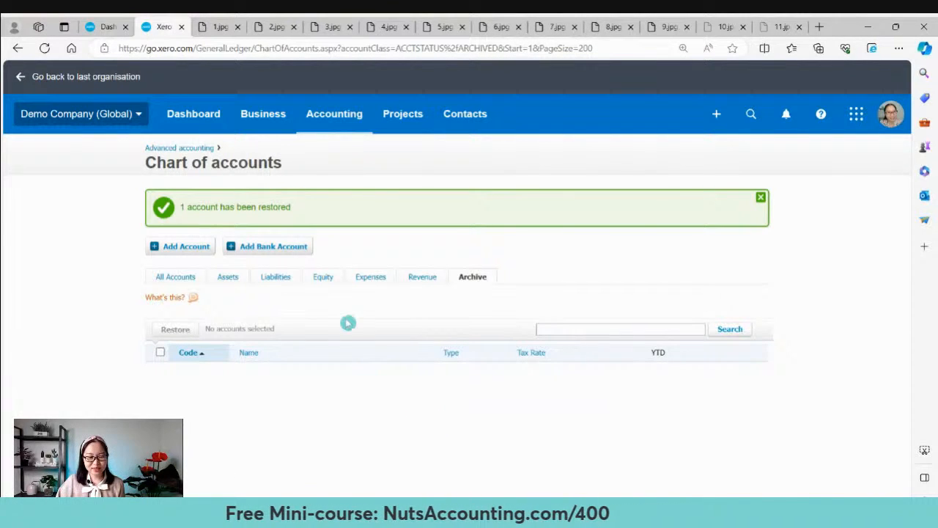
Search the expense accounts in the chart of accounts for "courier".
left_click(362, 281)
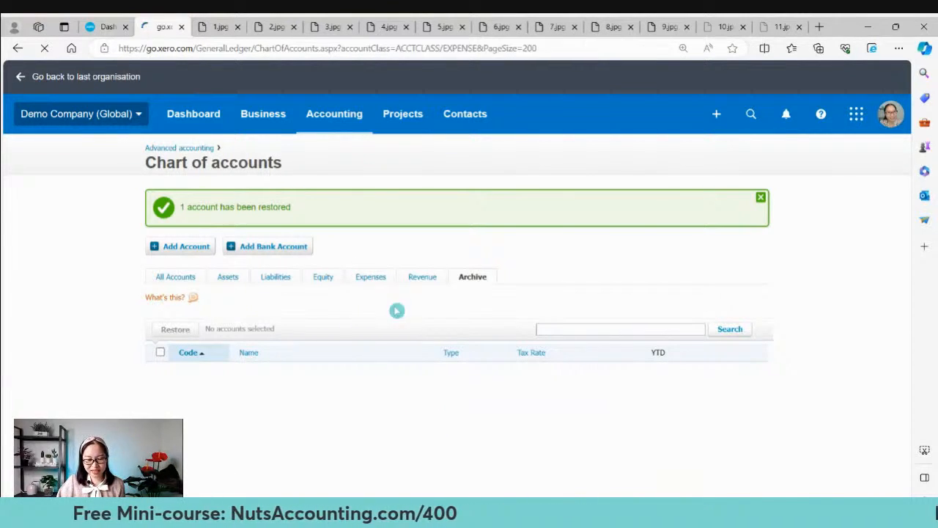
left_click(565, 283)
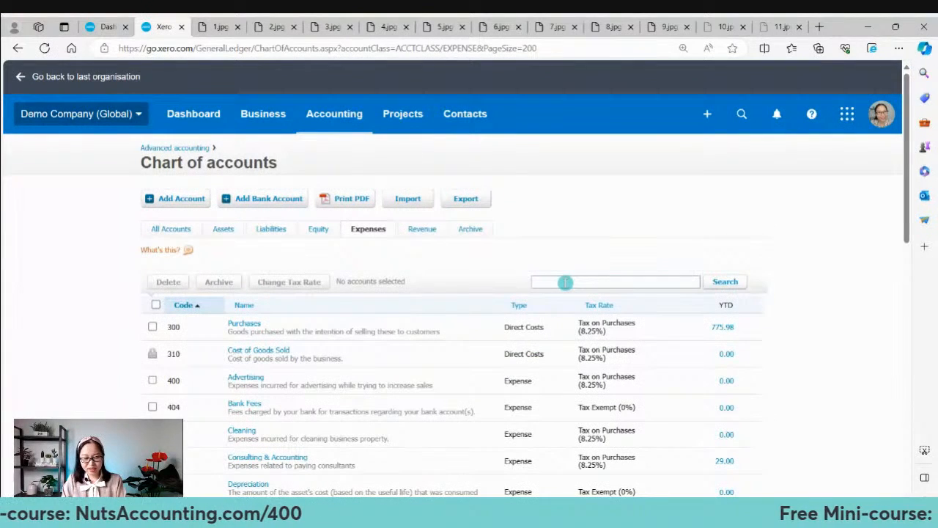
type("courier")
key("Return")
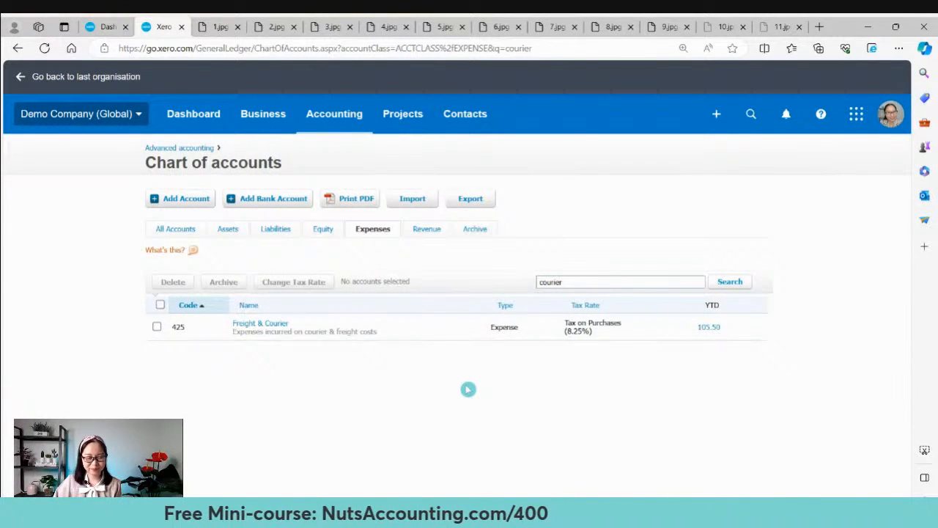
Show the System accounts slide 10.jpg, return to the chart of accounts, and list all accounts to examine the locked ones.
left_click(670, 26)
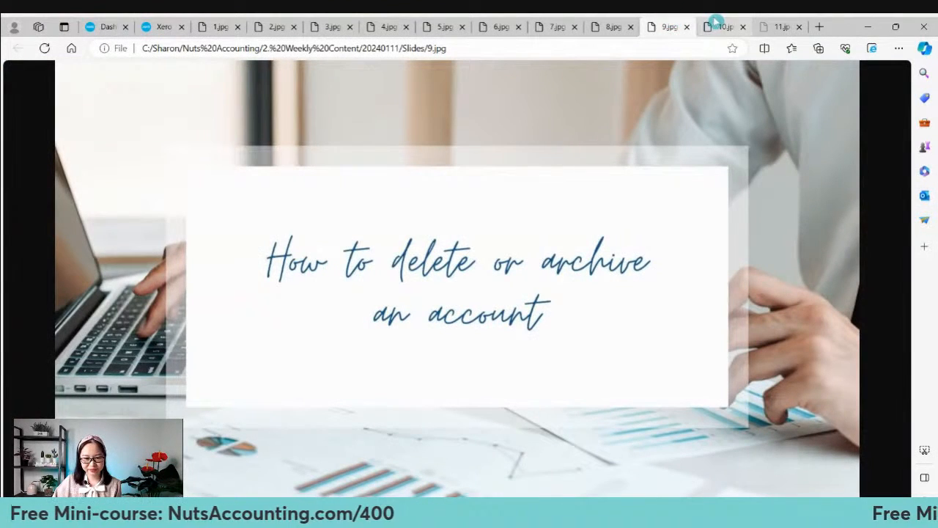
left_click(717, 26)
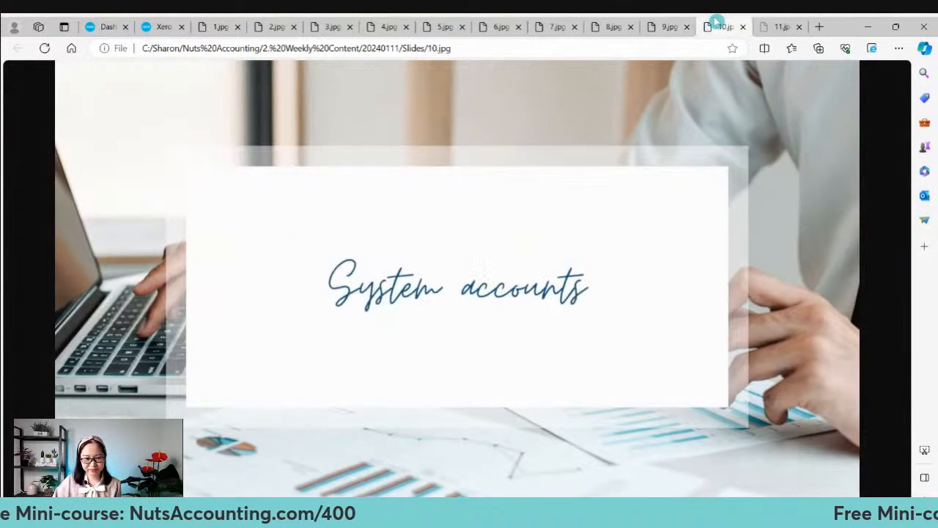
left_click(110, 23)
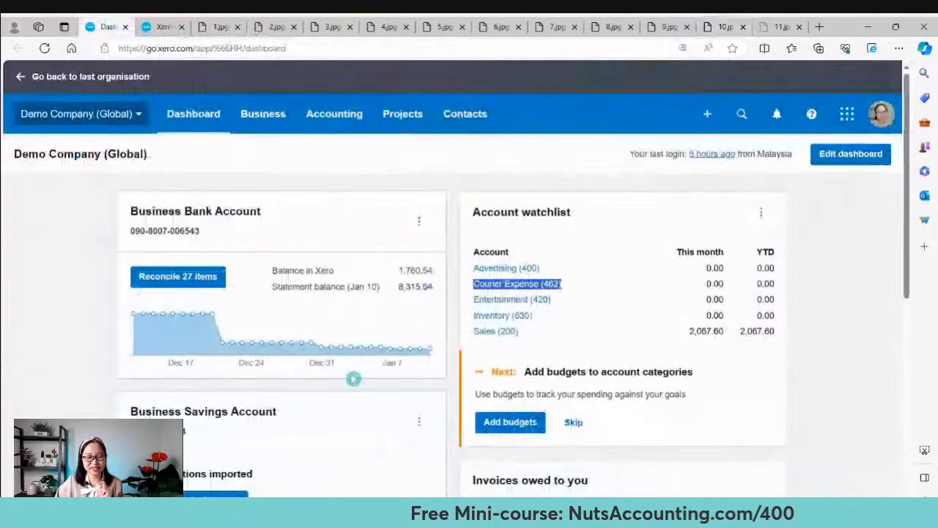
left_click(163, 26)
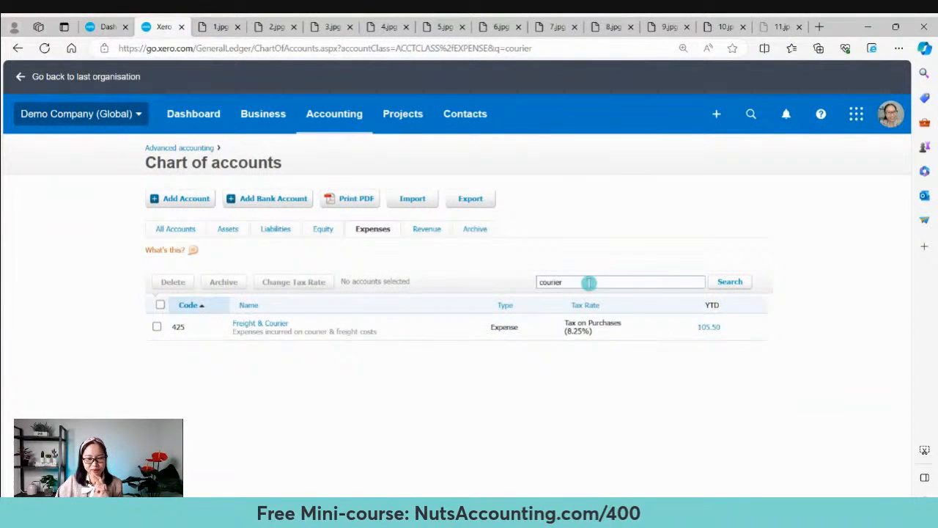
left_click(177, 230)
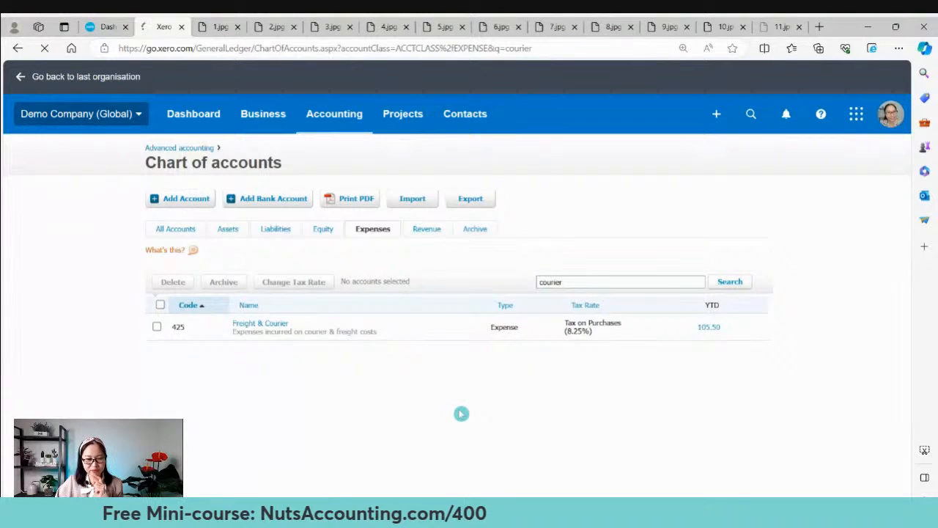
scroll(843, 366, "down", 3)
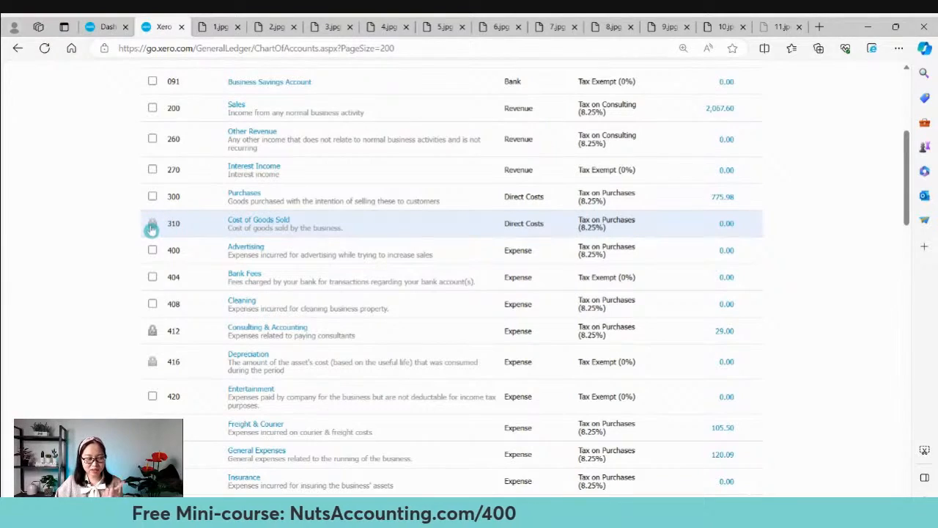
Examine the locked accounts in the full chart of accounts, from the direct costs and expenses through the asset and current liability accounts.
scroll(201, 256, "down", 3)
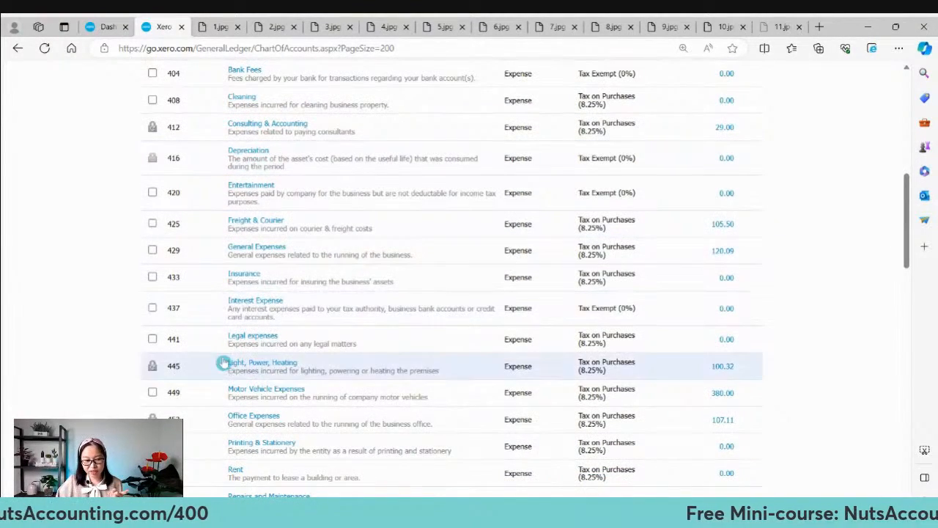
scroll(215, 389, "down", 3)
scroll(213, 396, "down", 3)
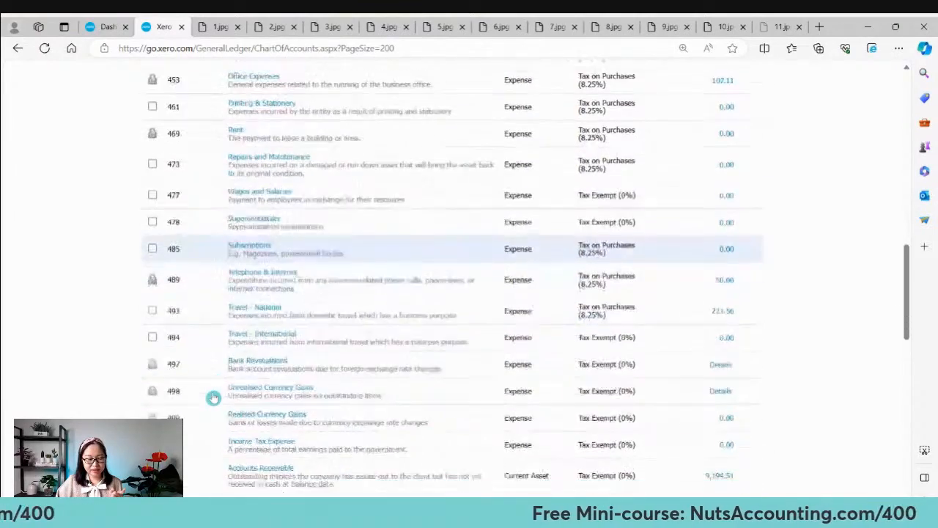
scroll(206, 396, "down", 2)
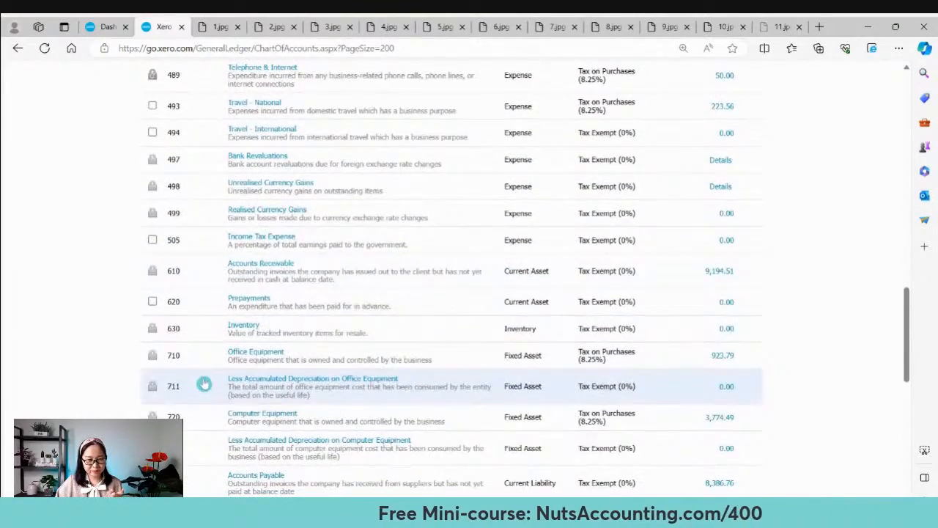
scroll(202, 388, "up", 3)
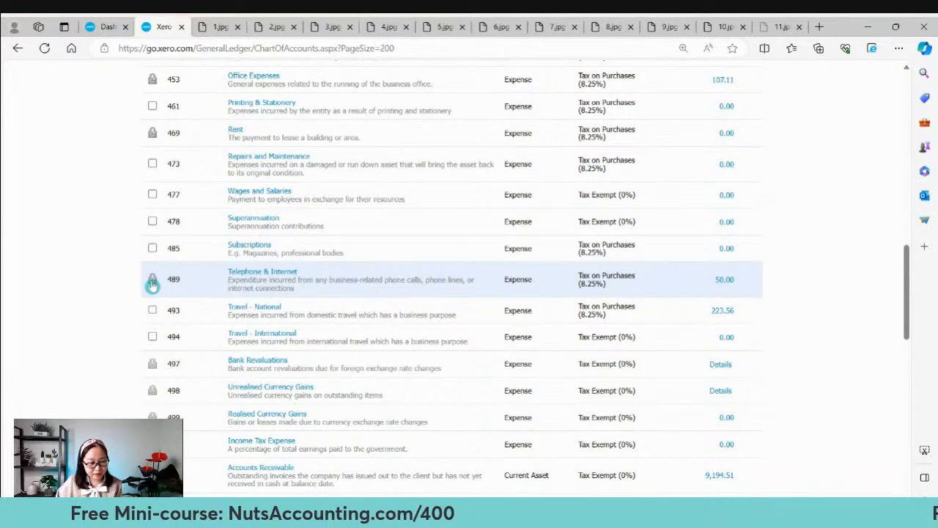
scroll(212, 345, "down", 3)
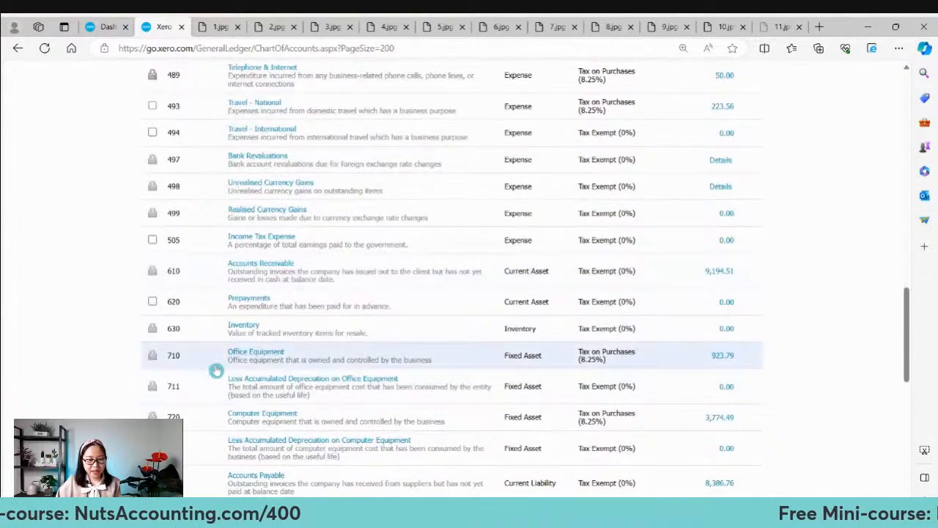
scroll(204, 330, "down", 1)
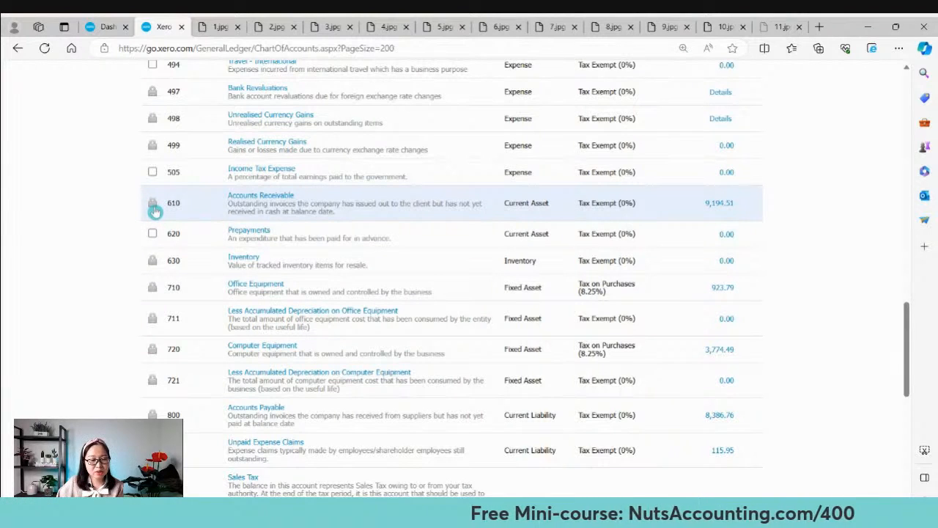
scroll(176, 281, "down", 2)
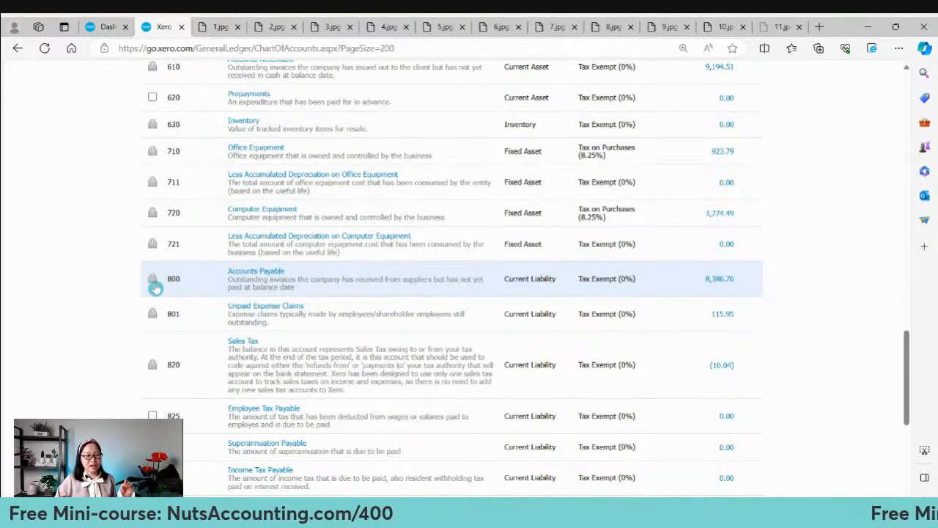
scroll(157, 288, "up", 6)
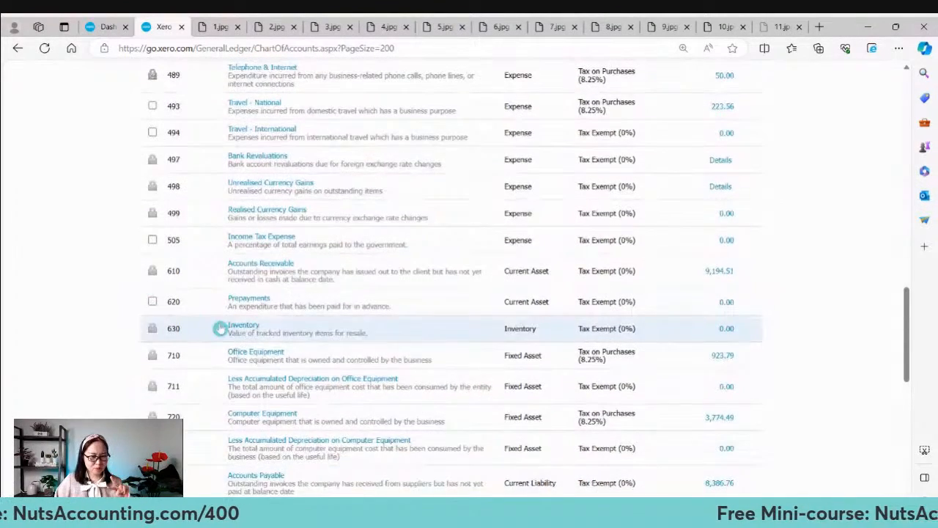
scroll(209, 341, "down", 2)
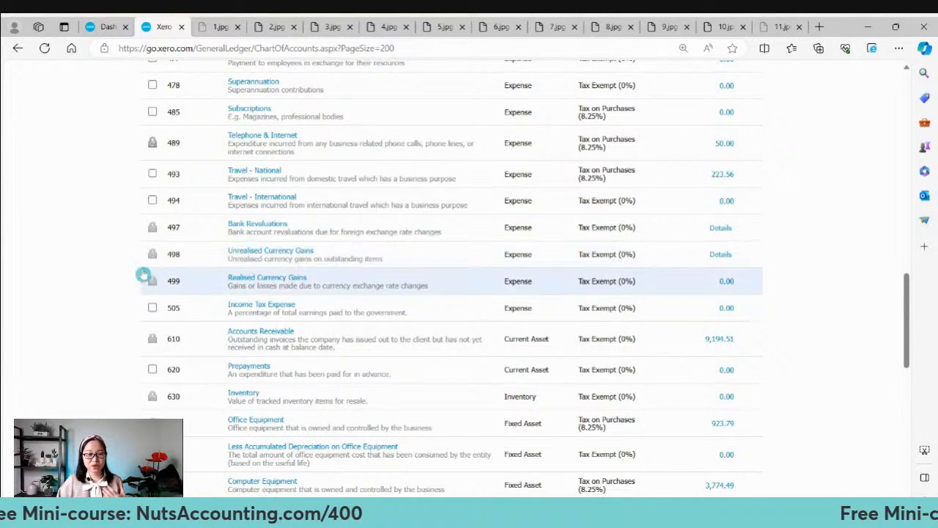
scroll(13, 321, "down", 3)
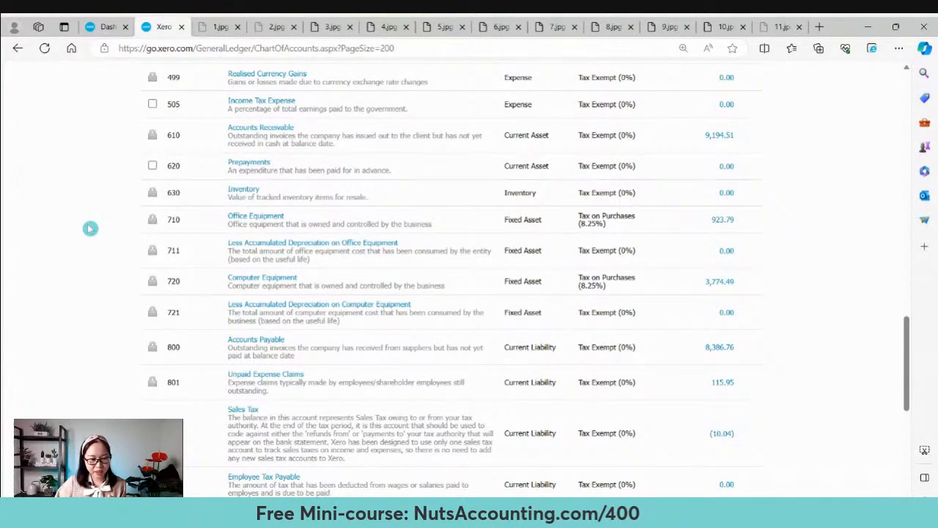
scroll(92, 247, "up", 1)
scroll(92, 246, "up", 4)
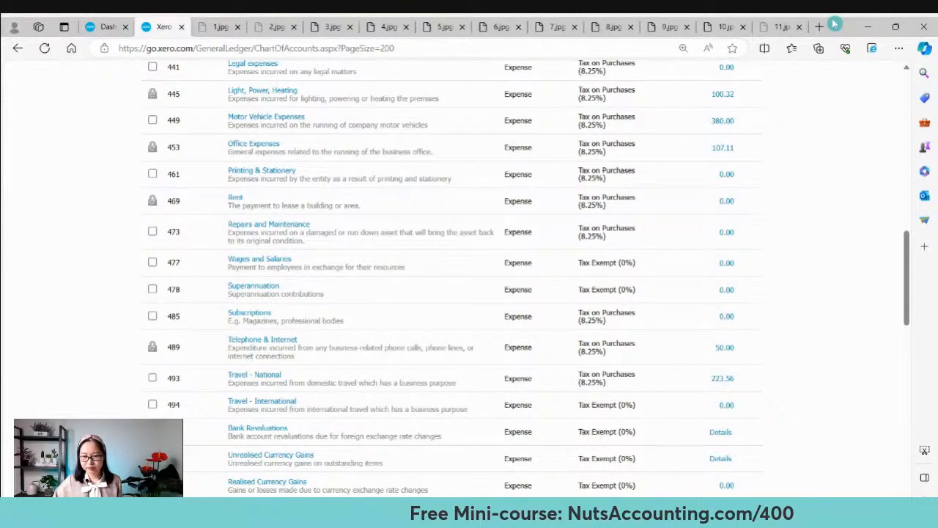
Switch from the chart of accounts to the System accounts slide 10.jpg.
left_click(670, 24)
left_click(724, 24)
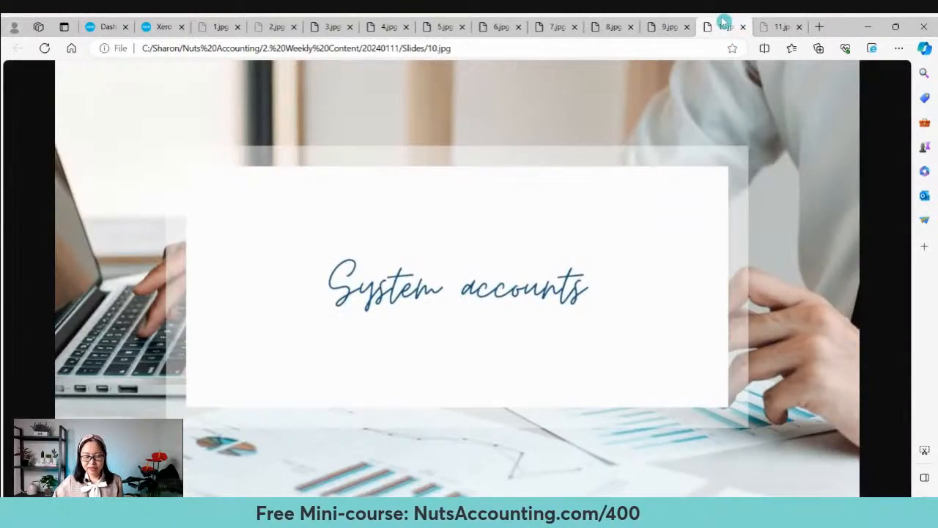